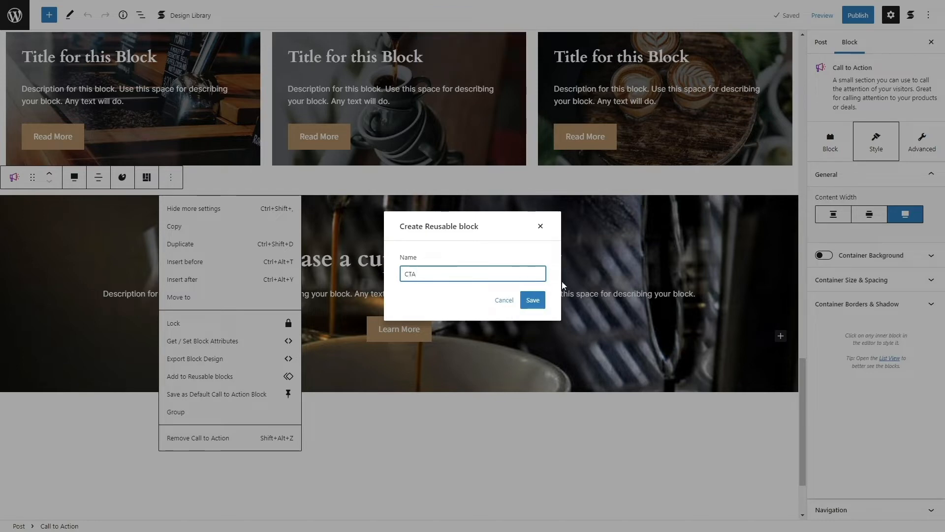
# - Save the Call to Action section as a reusable block named CTA
pyautogui.click(530, 301)
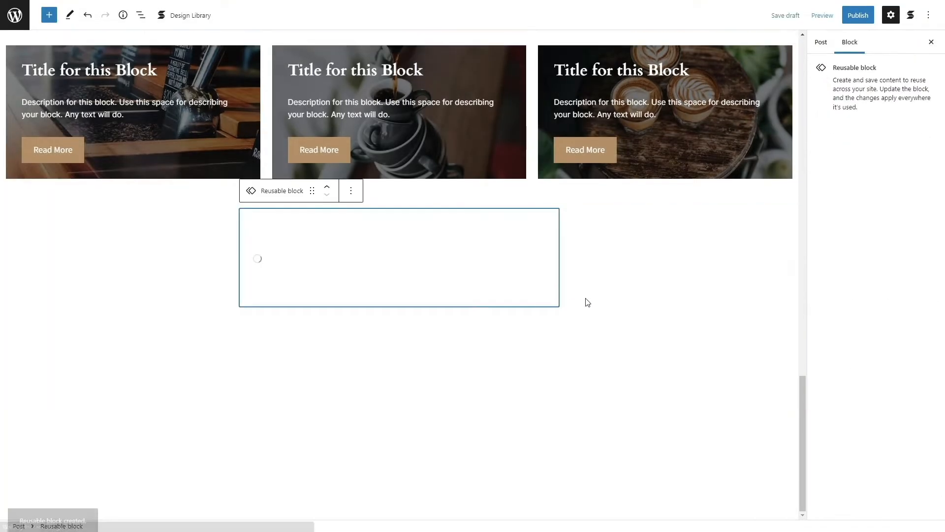
pyautogui.scroll(-1, 501, 281)
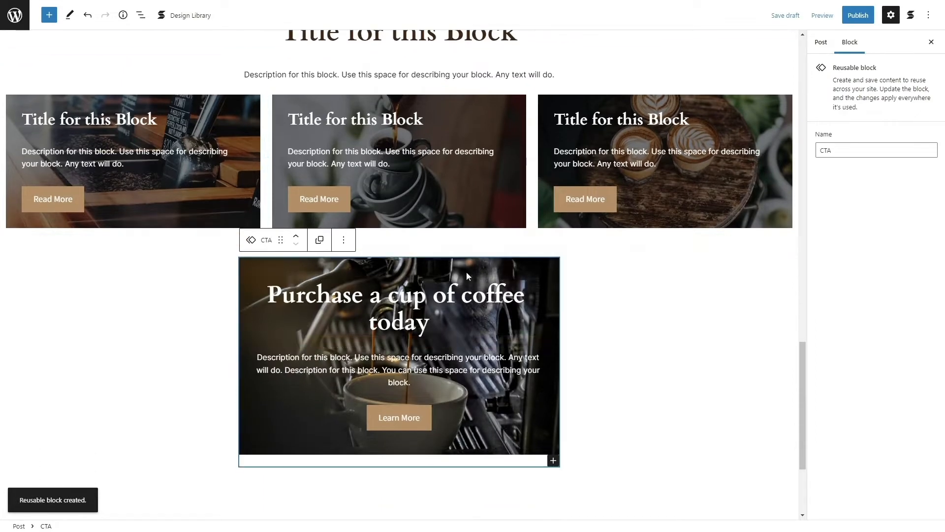
pyautogui.scroll(-1, 486, 299)
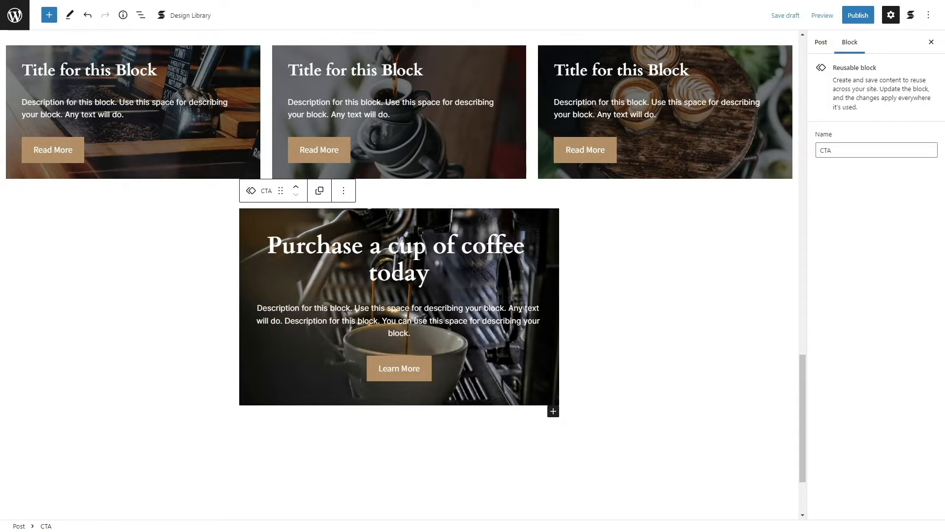
# - Insert another instance of the CTA reusable block below the existing one
pyautogui.click(49, 17)
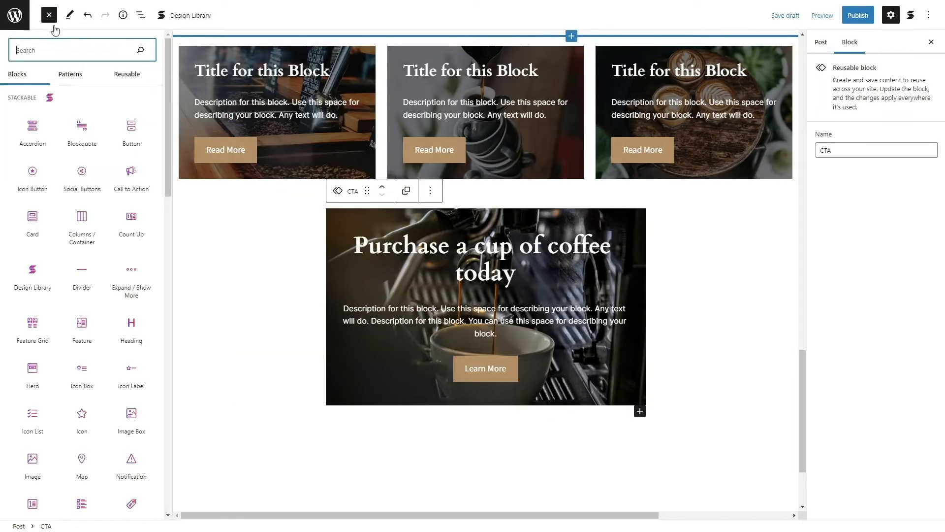
pyautogui.click(126, 75)
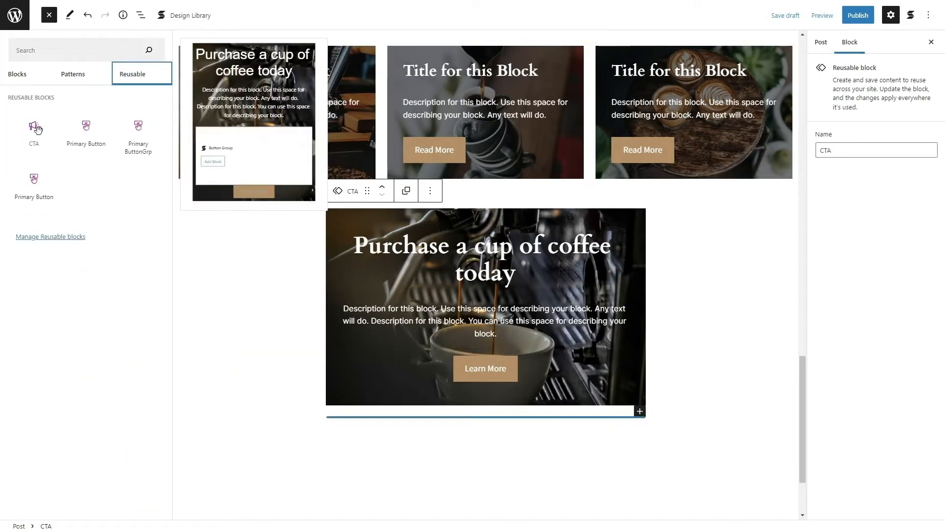
pyautogui.click(39, 132)
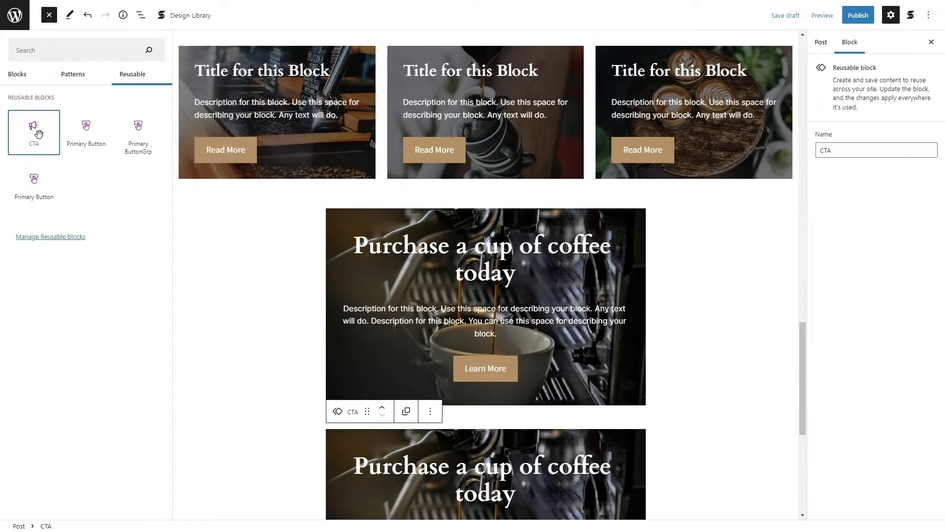
pyautogui.scroll(-4, 470, 362)
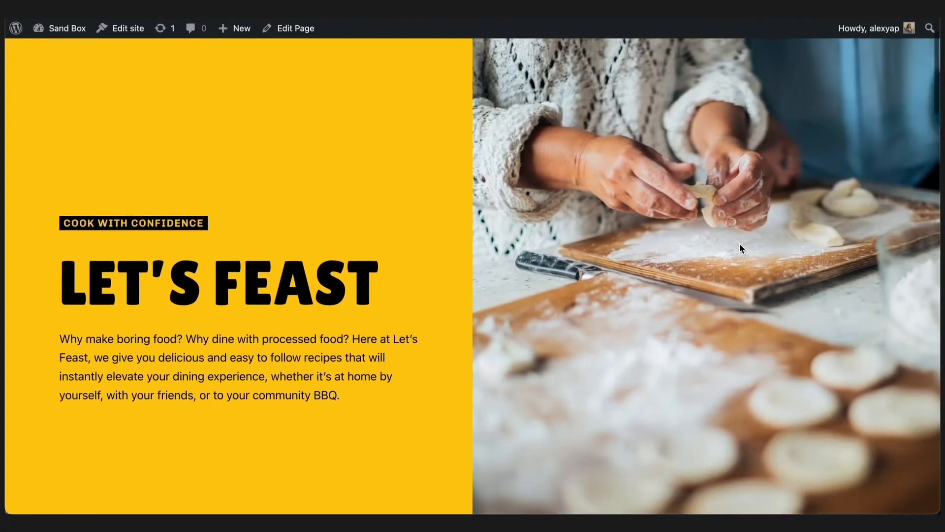
# - Look through the Let's Feast page to its latest recipes, and view the Fudgy Brownies recipe post
pyautogui.scroll(-10, 740, 246)
pyautogui.scroll(-15, 739, 243)
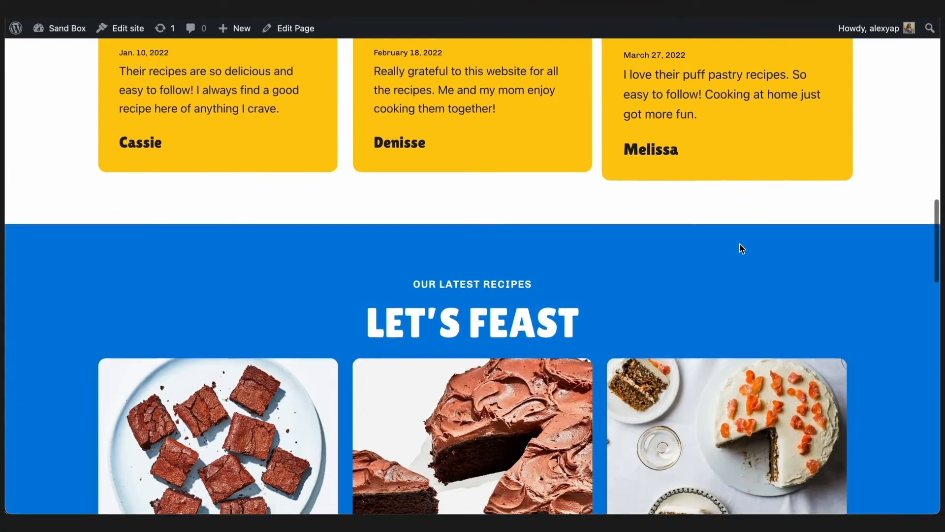
pyautogui.scroll(-1, 740, 244)
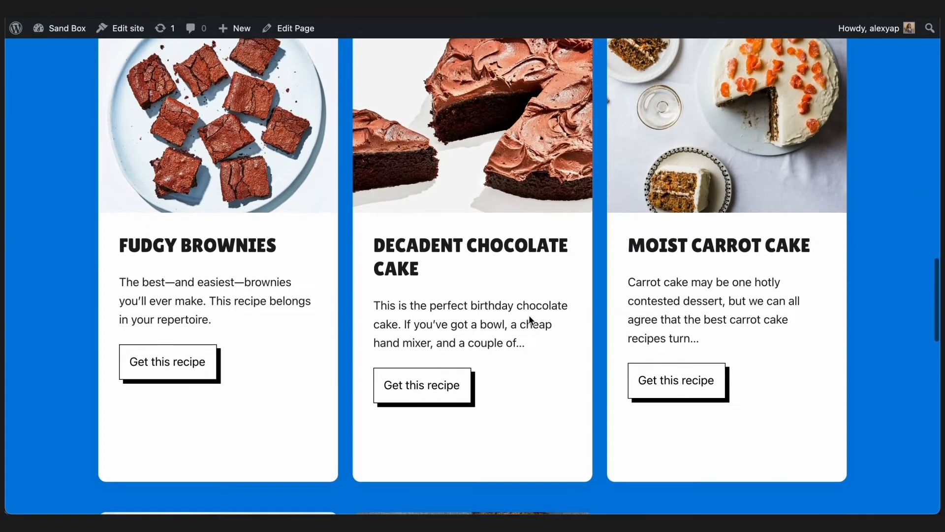
pyautogui.click(213, 373)
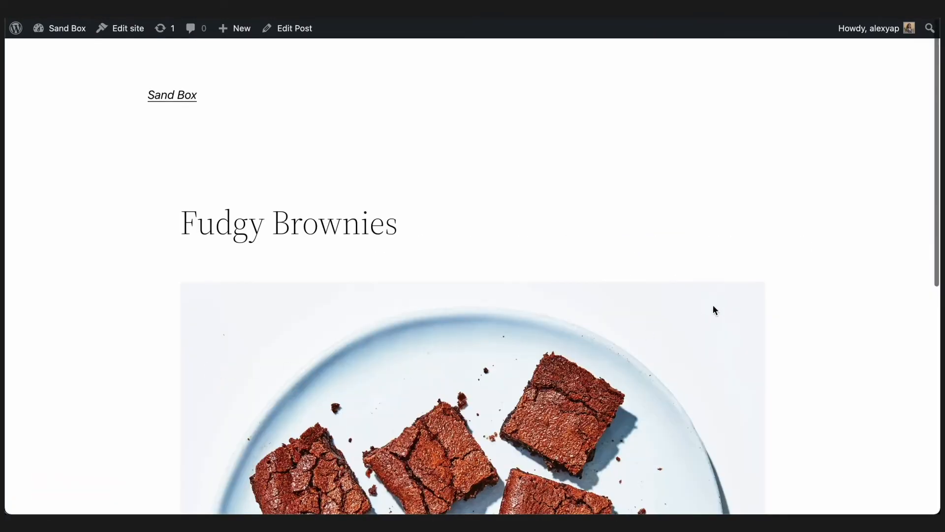
pyautogui.scroll(-8, 788, 265)
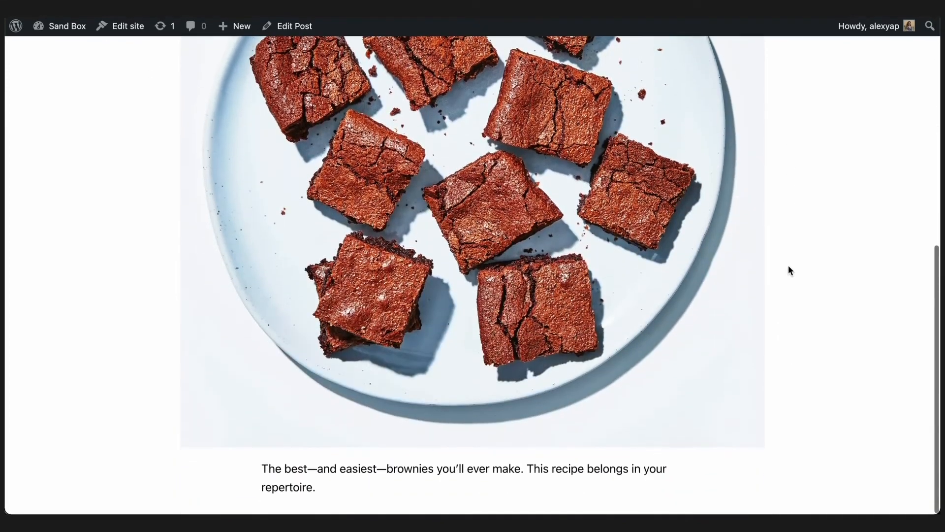
pyautogui.scroll(8, 788, 266)
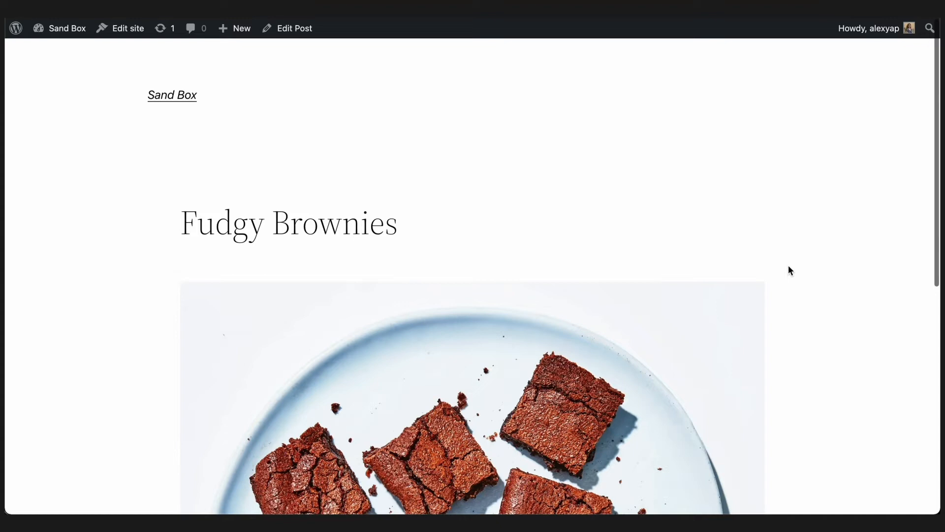
# - Open the Fudgy Brownies post for editing and examine its Recipe Information fields for yield, ingredients and preparation
pyautogui.click(303, 34)
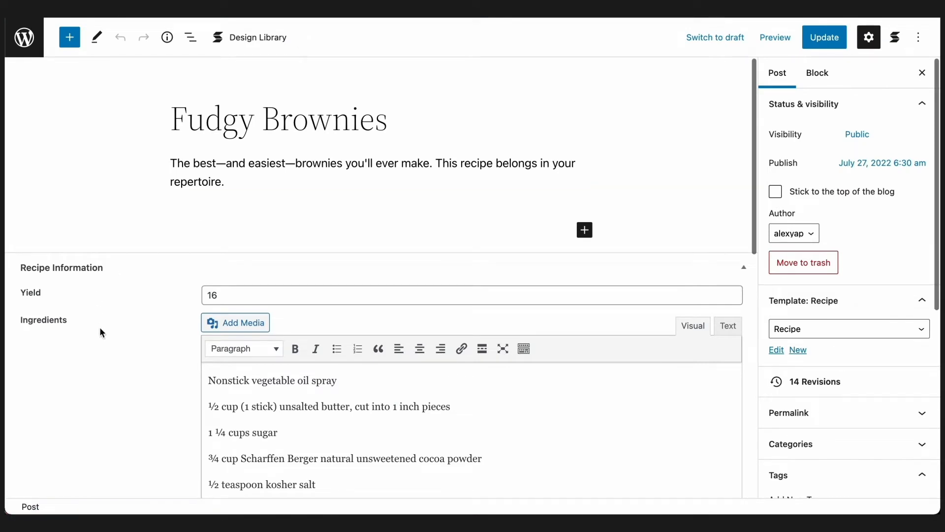
pyautogui.scroll(-10, 105, 357)
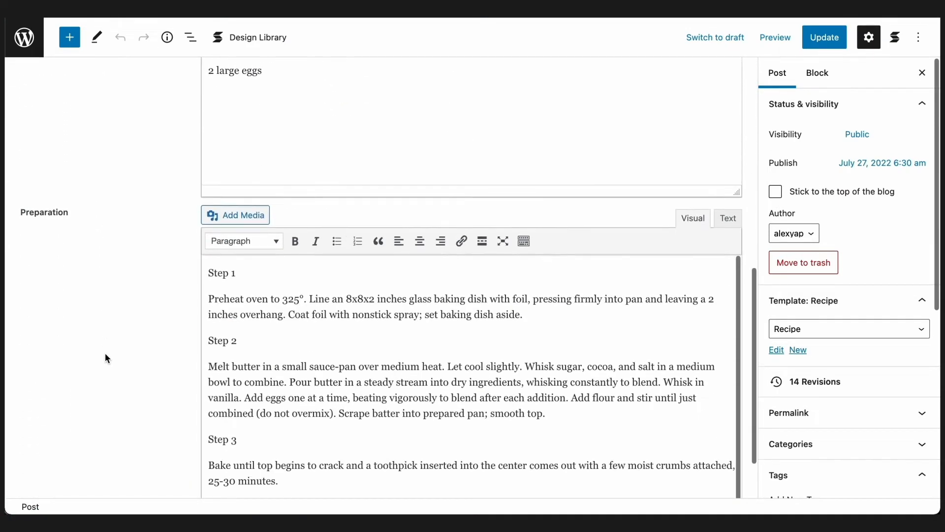
pyautogui.scroll(-2, 105, 352)
pyautogui.scroll(-1, 345, 329)
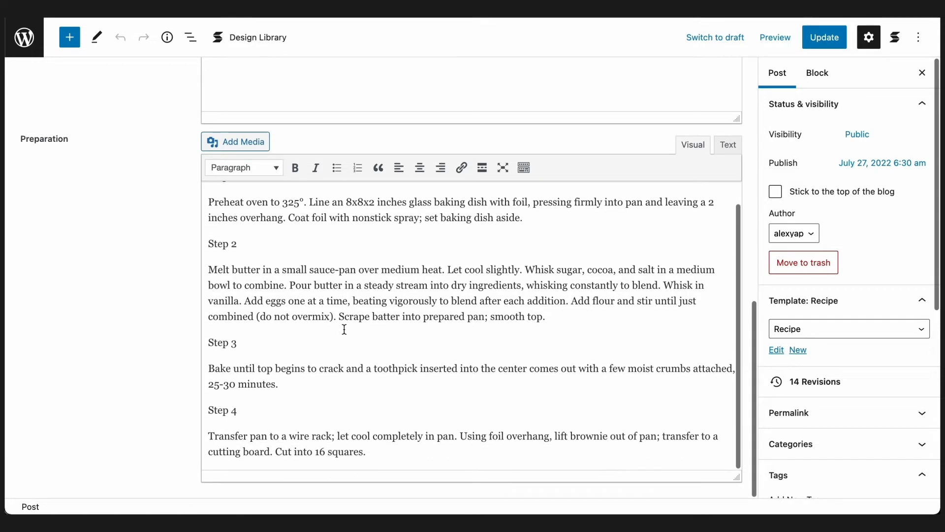
pyautogui.scroll(1, 345, 329)
pyautogui.scroll(5, 158, 237)
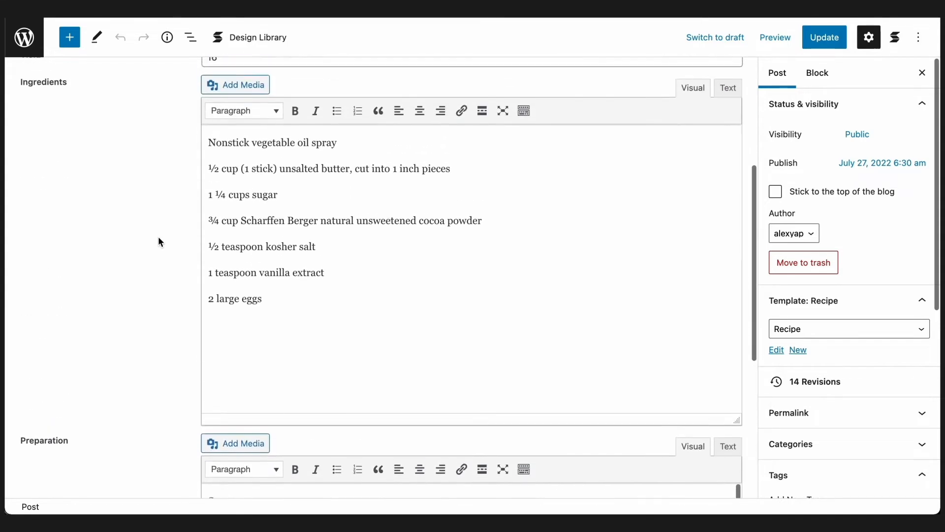
pyautogui.scroll(4, 158, 237)
# - Add a Stackable Columns / Container block with the 30 / 70 split below the post's introductory paragraph
pyautogui.click(367, 224)
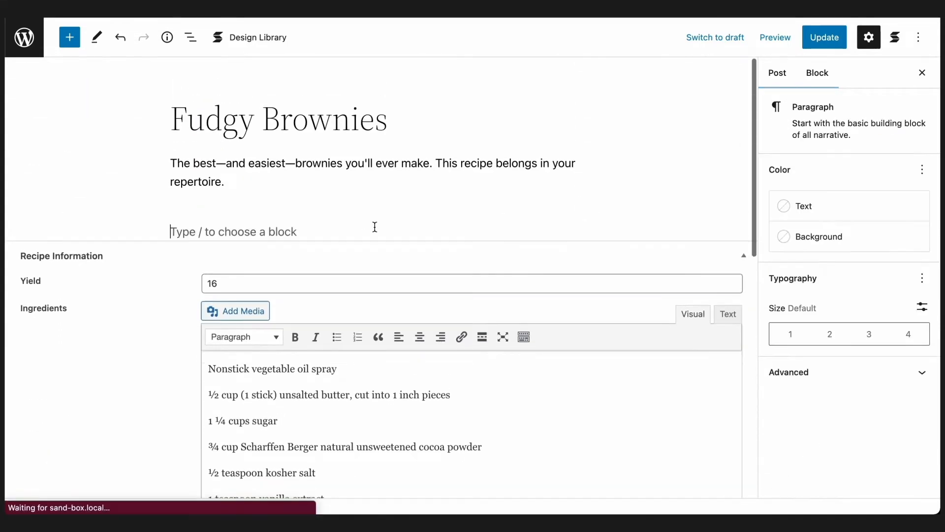
pyautogui.write('/col')
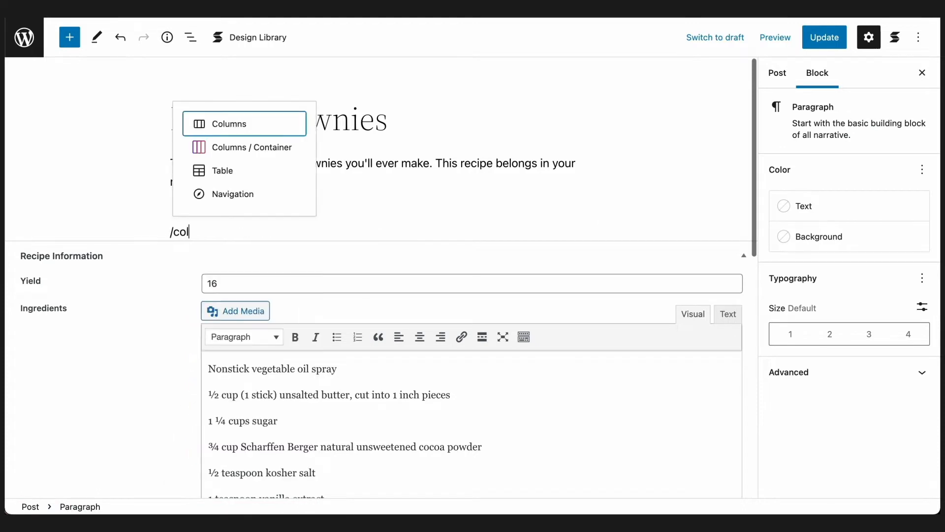
pyautogui.click(289, 149)
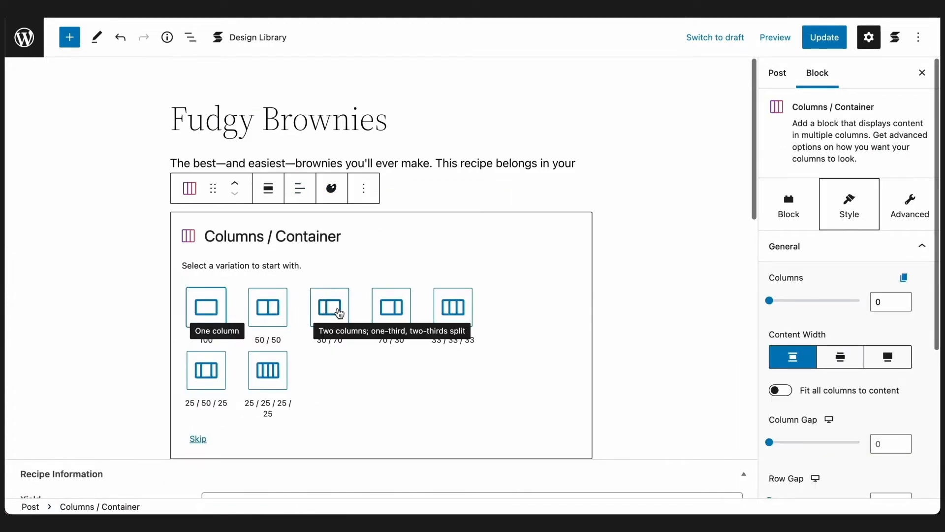
pyautogui.click(338, 312)
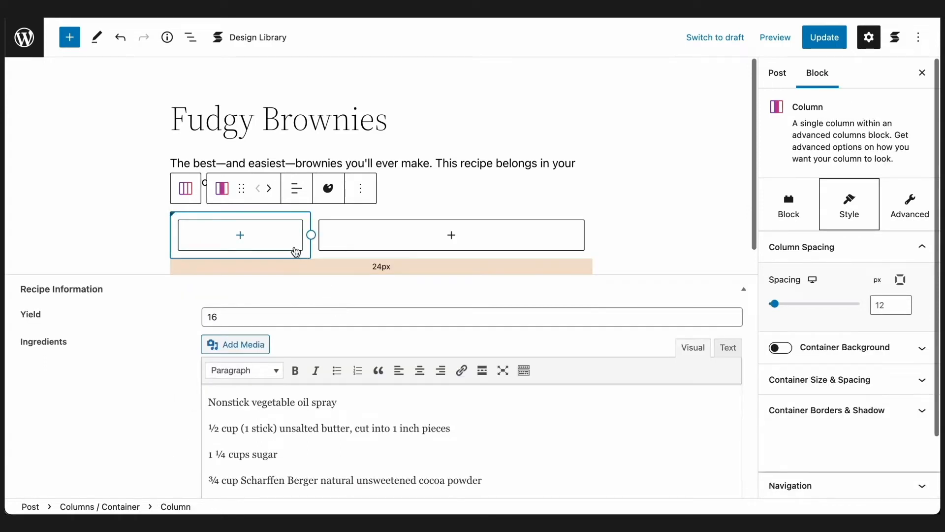
# - Add a Stackable heading reading "Ingredients" to the narrow column and set its size to 25 px
pyautogui.click(294, 248)
pyautogui.write('Headi')
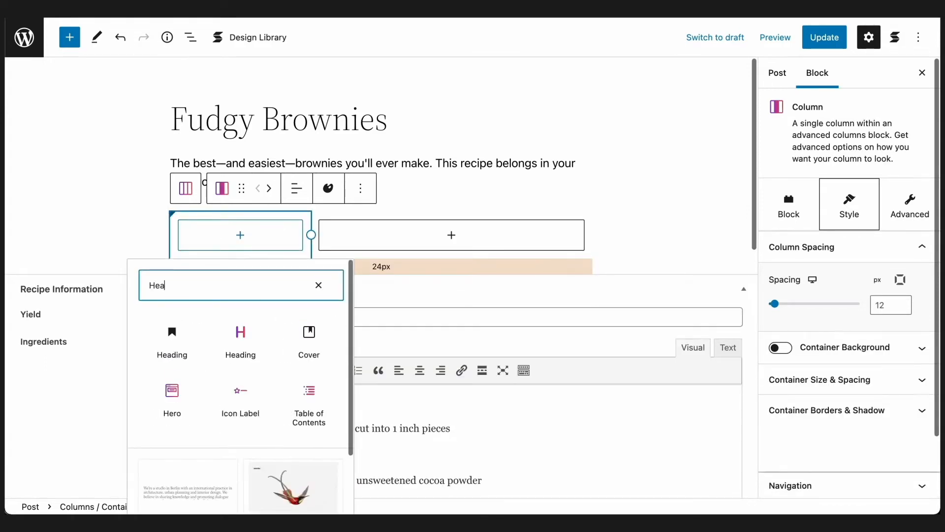
pyautogui.click(247, 340)
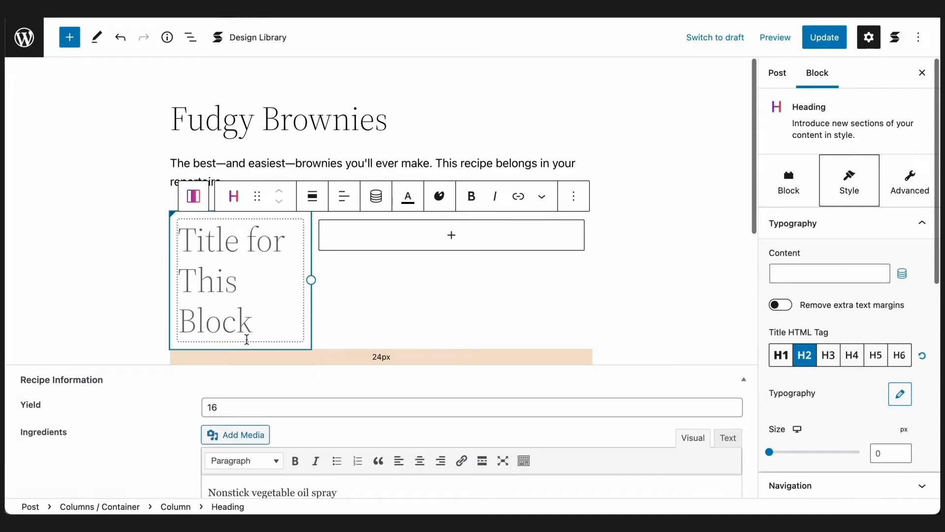
pyautogui.write('Ingredients')
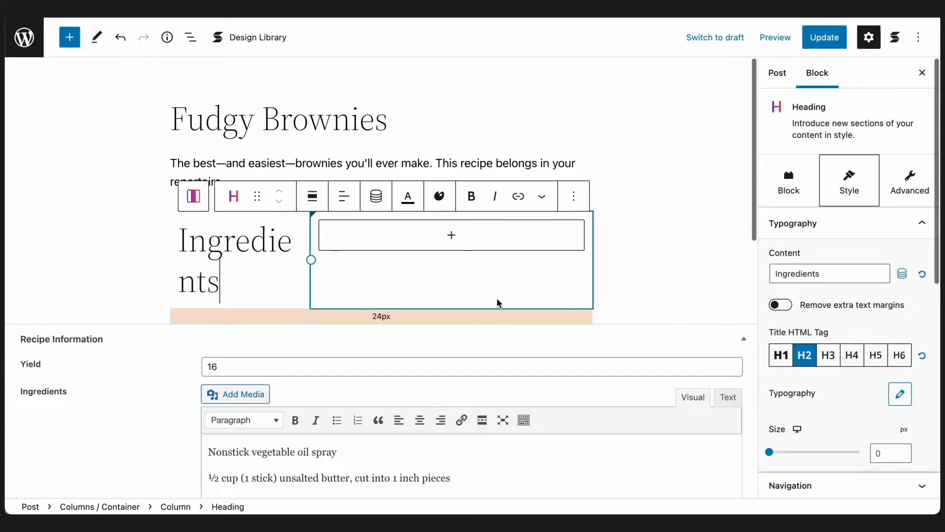
pyautogui.click(889, 456)
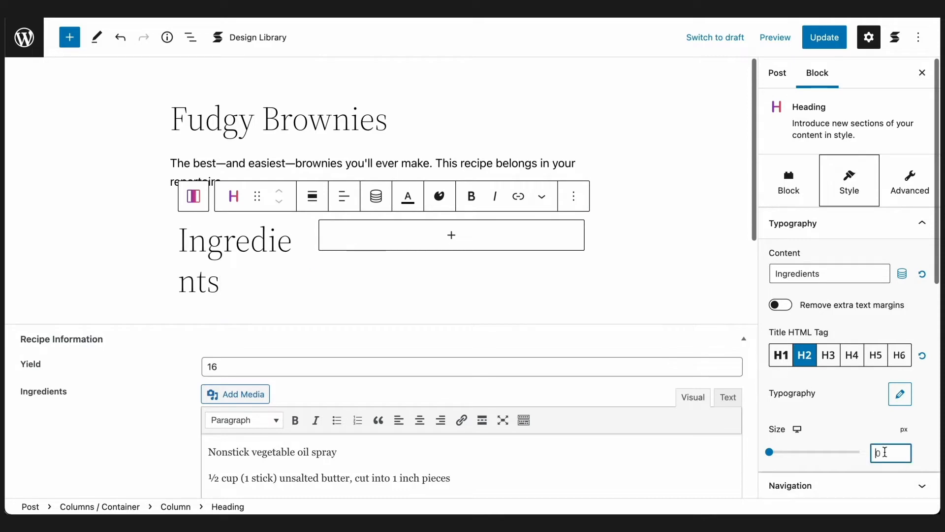
pyautogui.write('25')
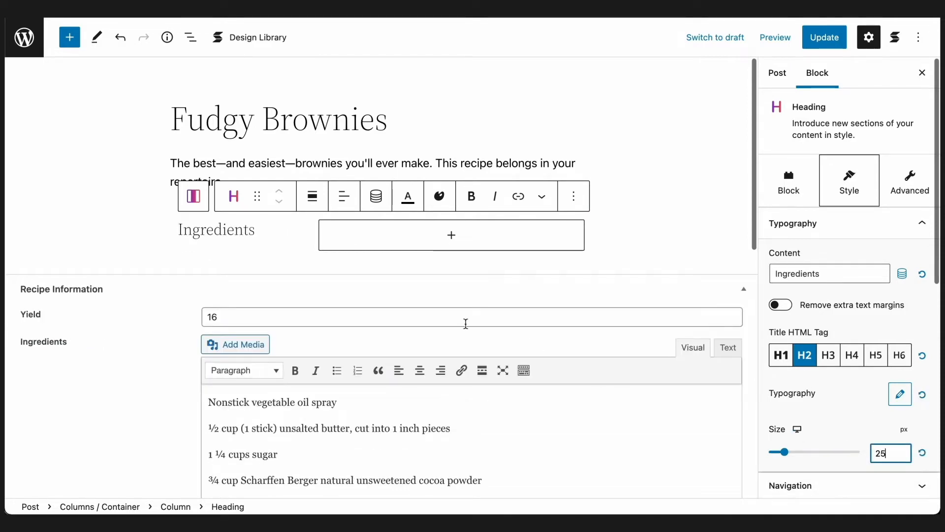
# - Add a text block under the Ingredients heading and fill it with the current post's dynamic field Recipe Information - Ingredients
pyautogui.click(266, 229)
pyautogui.press('Return')
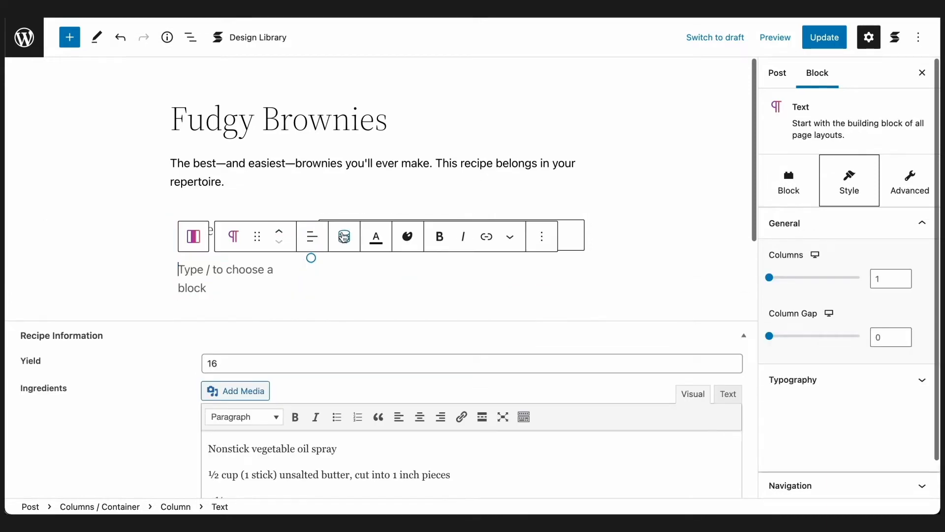
pyautogui.click(344, 237)
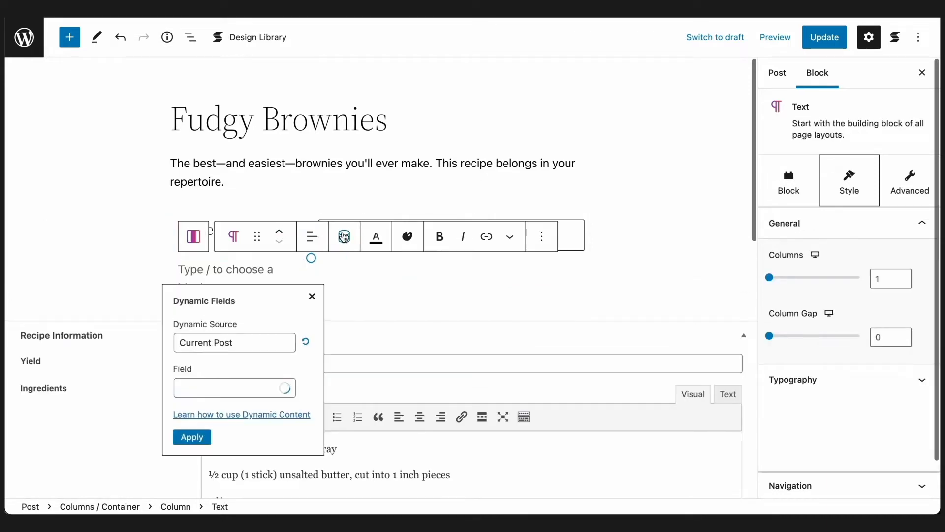
pyautogui.click(263, 387)
pyautogui.scroll(-5, 285, 450)
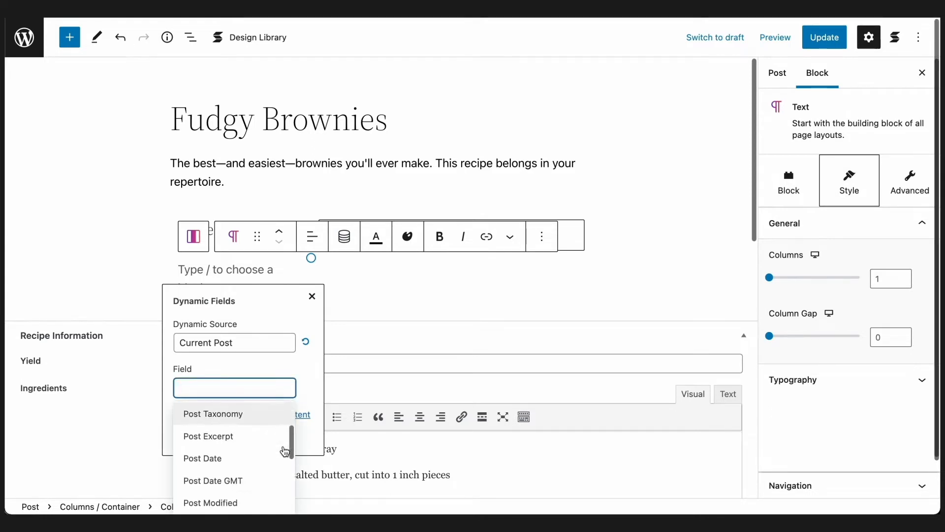
pyautogui.scroll(-8, 283, 450)
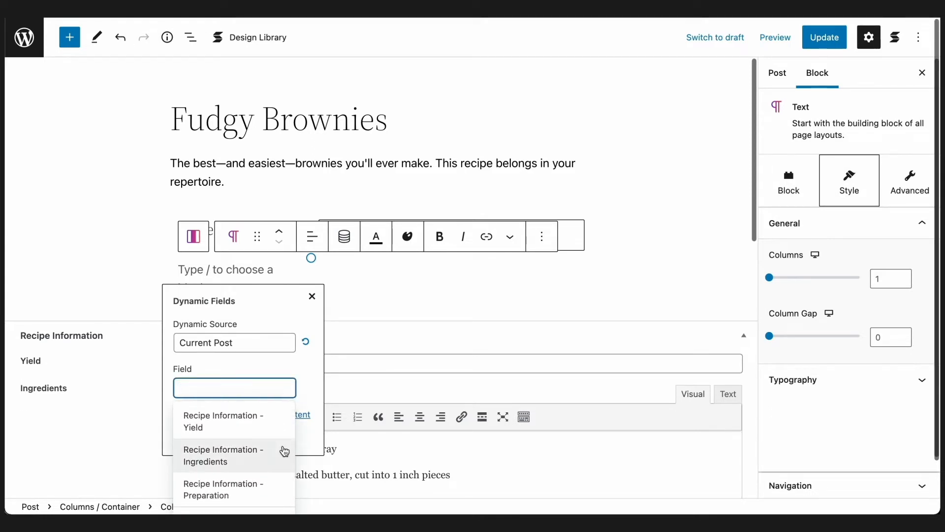
pyautogui.click(249, 458)
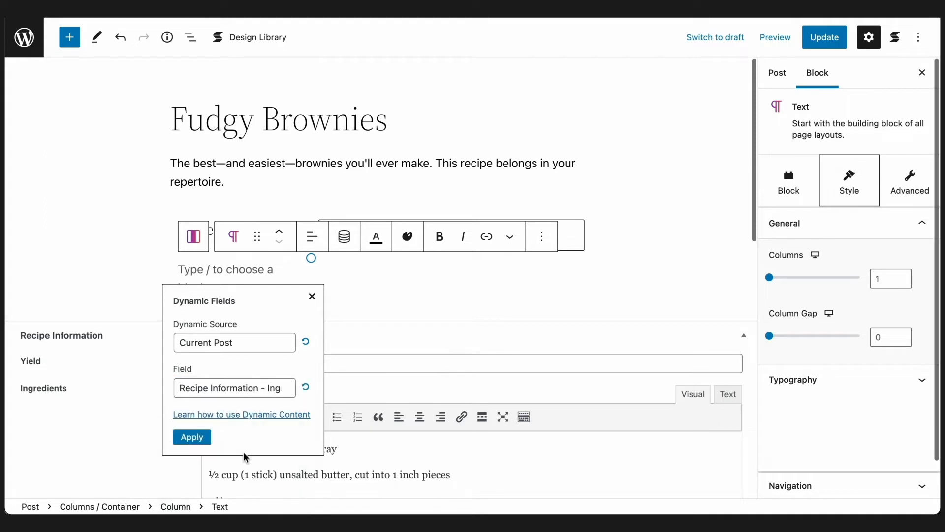
pyautogui.click(201, 443)
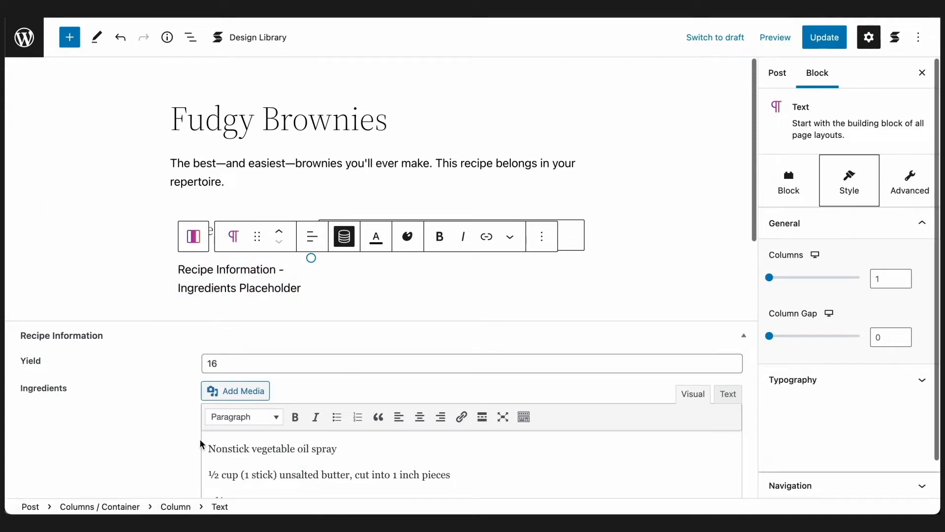
# - Add a Stackable heading reading "Preparation" to the wide column and set its size to 25 px
pyautogui.click(567, 229)
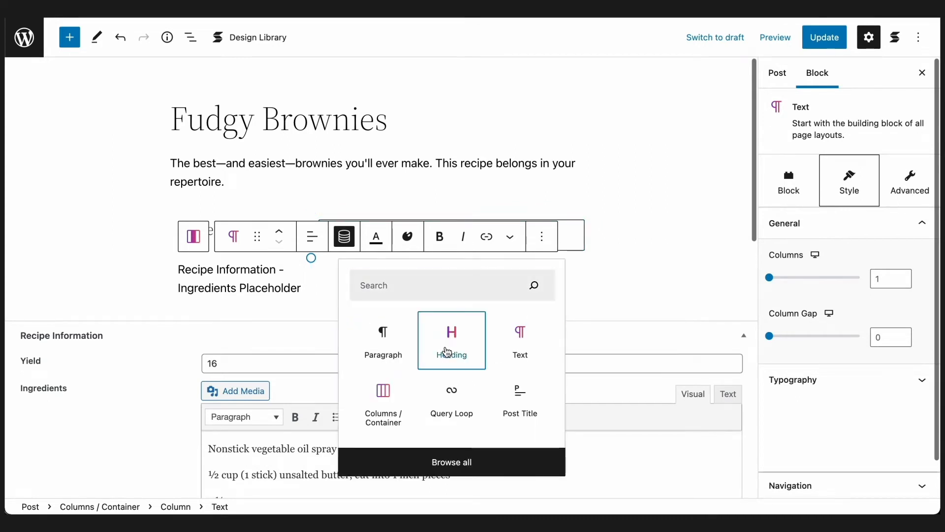
pyautogui.click(448, 350)
pyautogui.write('Pre')
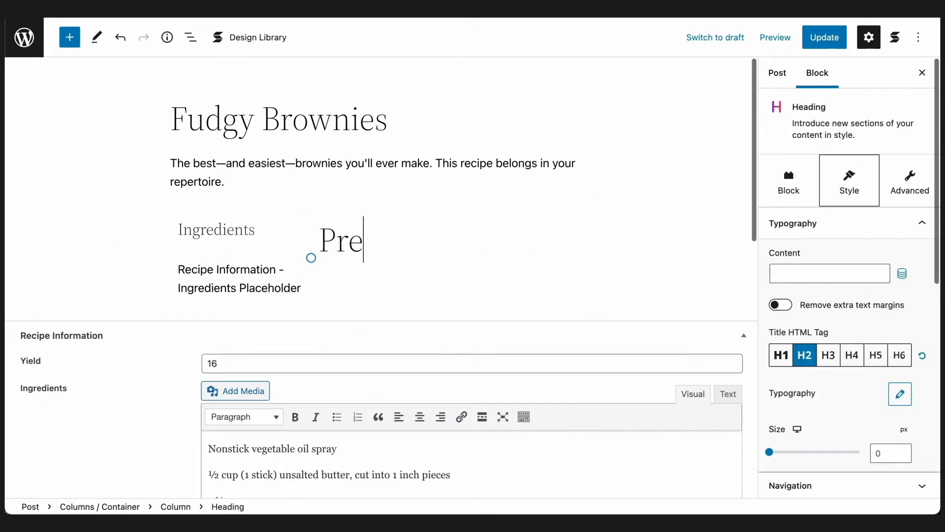
pyautogui.write('paration')
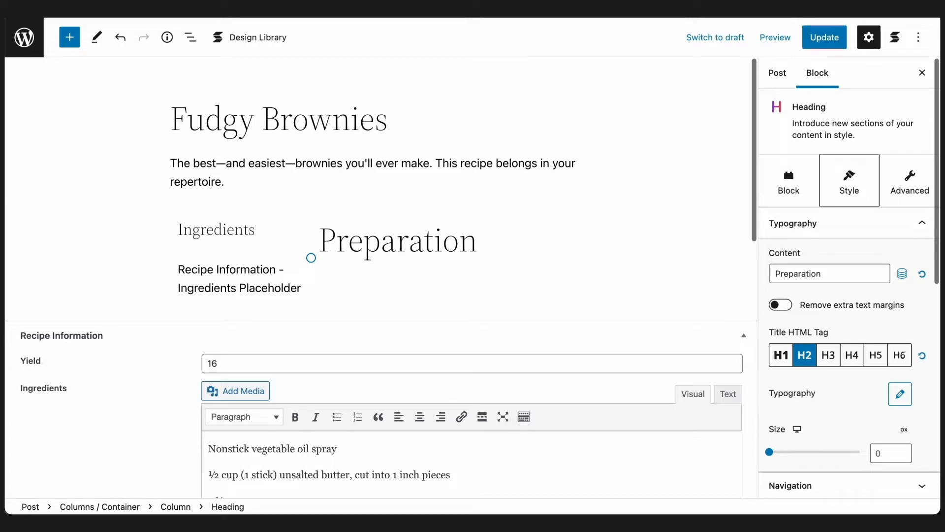
pyautogui.click(887, 452)
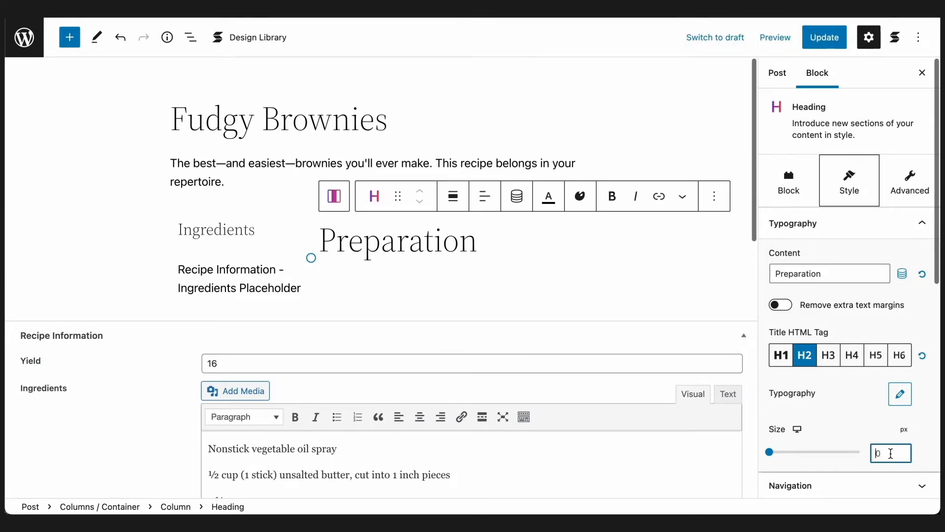
pyautogui.write('25')
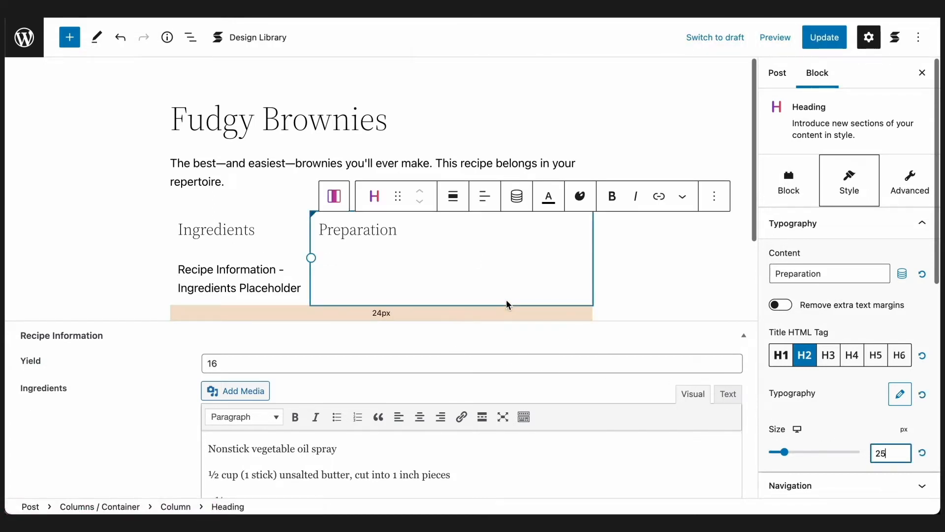
# - Add a text block under the Preparation heading and fill it with the current post's dynamic field Recipe Information - Preparation
pyautogui.click(433, 259)
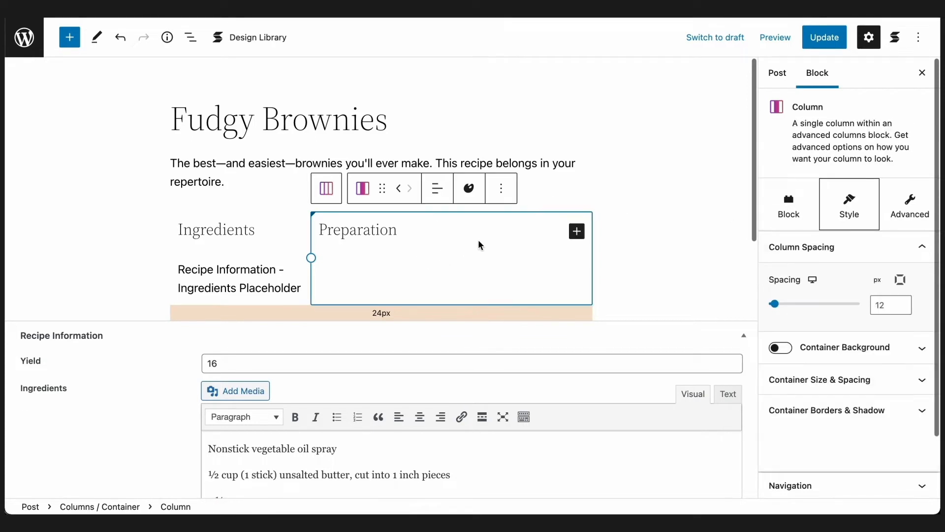
pyautogui.click(575, 235)
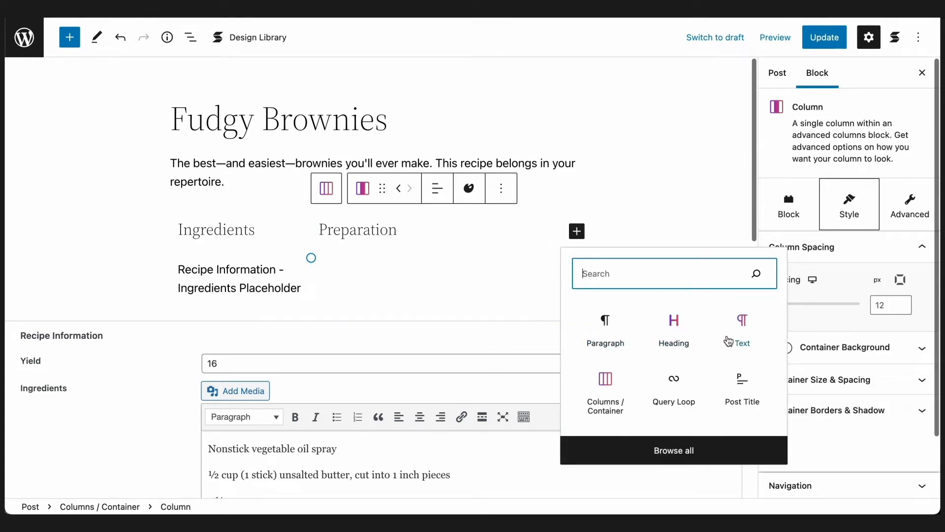
pyautogui.click(740, 337)
pyautogui.click(485, 236)
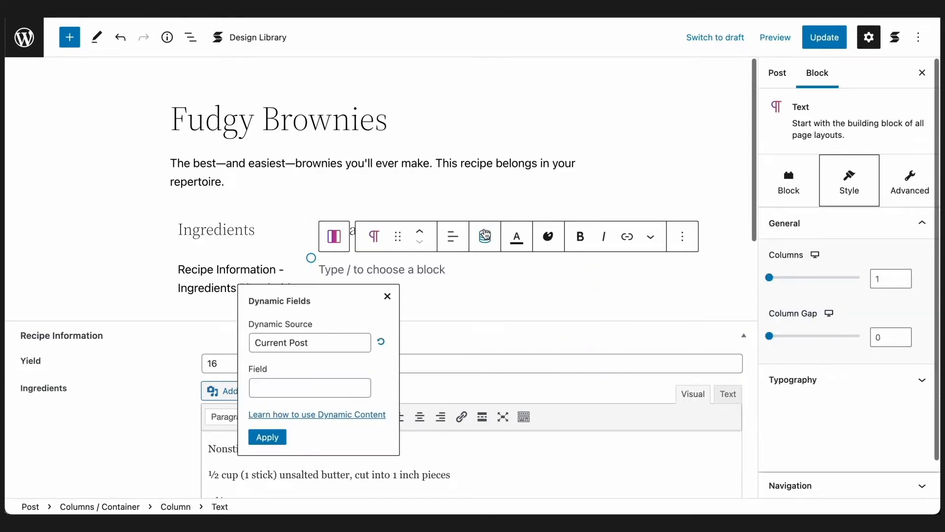
pyautogui.click(312, 388)
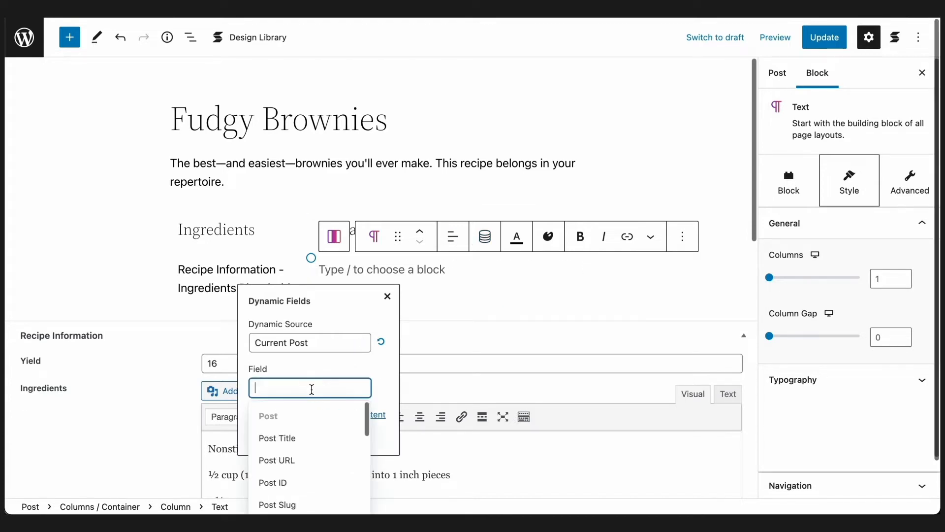
pyautogui.scroll(-3, 324, 461)
pyautogui.scroll(-10, 323, 462)
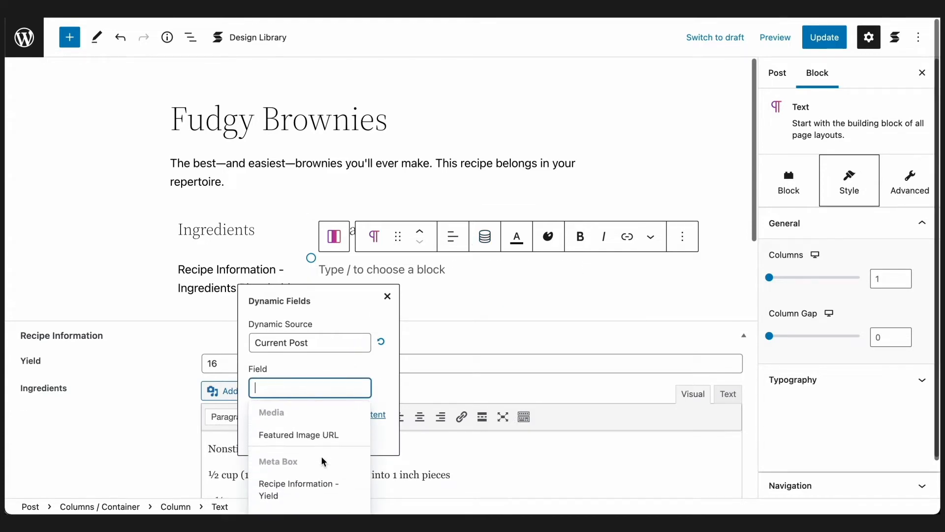
pyautogui.scroll(-1, 323, 462)
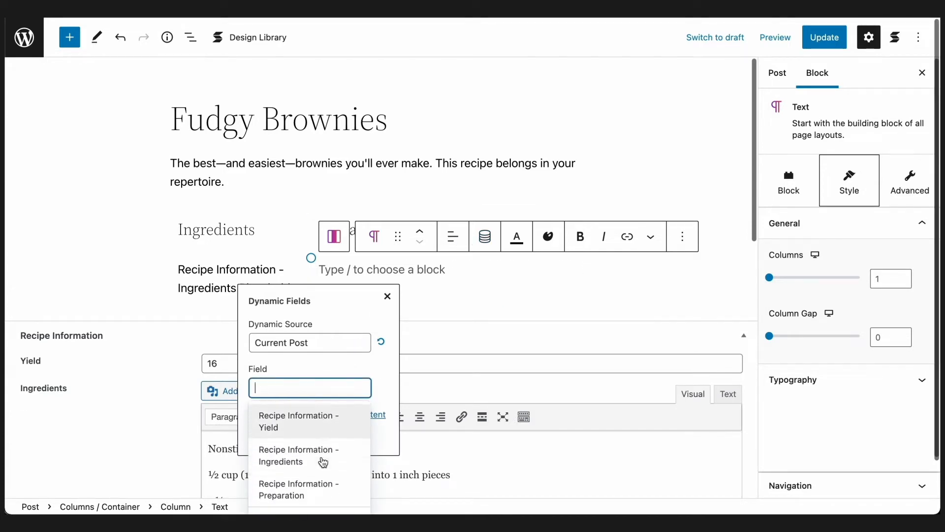
pyautogui.click(298, 489)
pyautogui.click(275, 437)
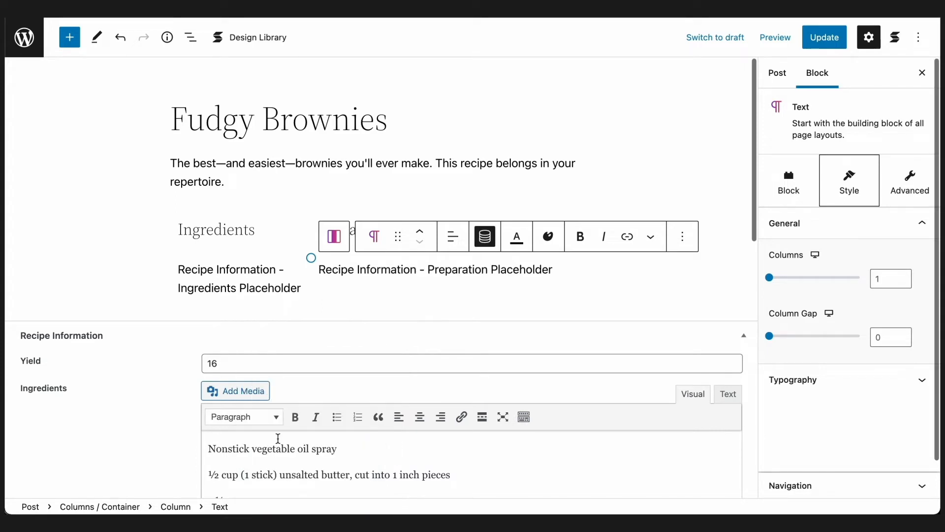
# - Turn on the container background for both the Ingredients and Preparation columns and update the post
pyautogui.moveTo(417, 305)
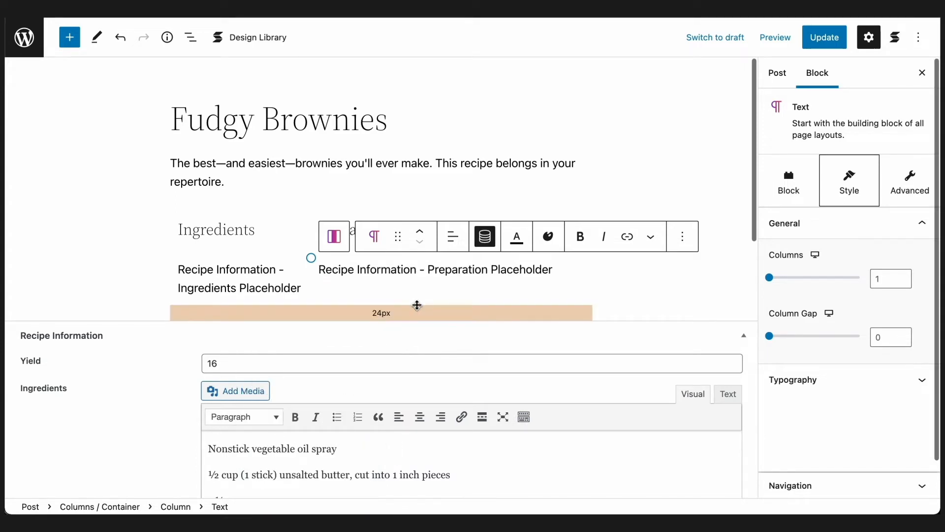
pyautogui.click(246, 301)
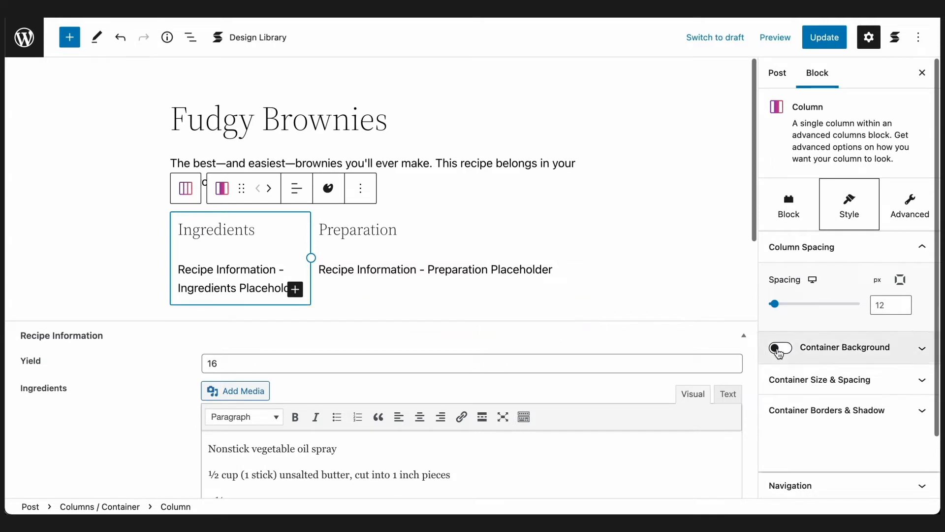
pyautogui.click(780, 348)
pyautogui.click(590, 237)
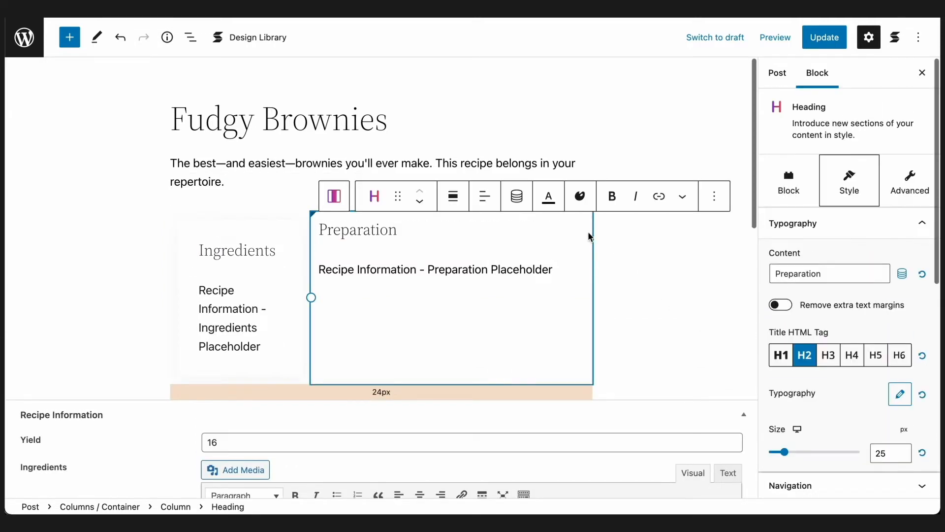
pyautogui.click(590, 237)
pyautogui.click(781, 348)
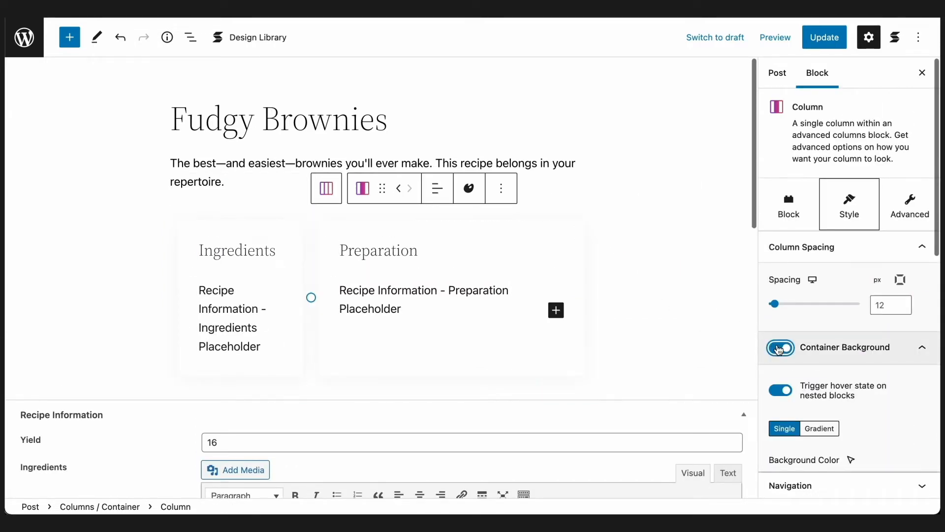
pyautogui.click(811, 45)
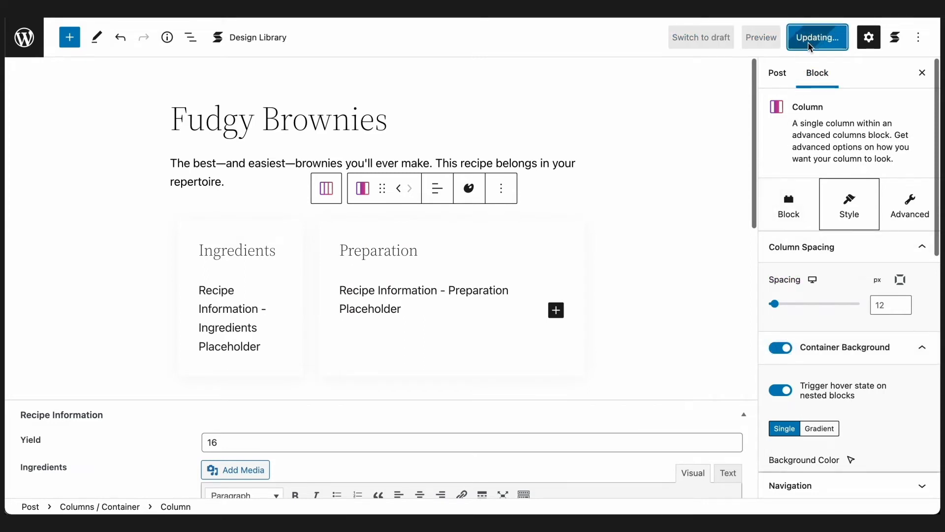
# - Preview the Fudgy Brownies post in a new tab and examine the Ingredients and Preparation columns, returning to the editor
pyautogui.click(774, 37)
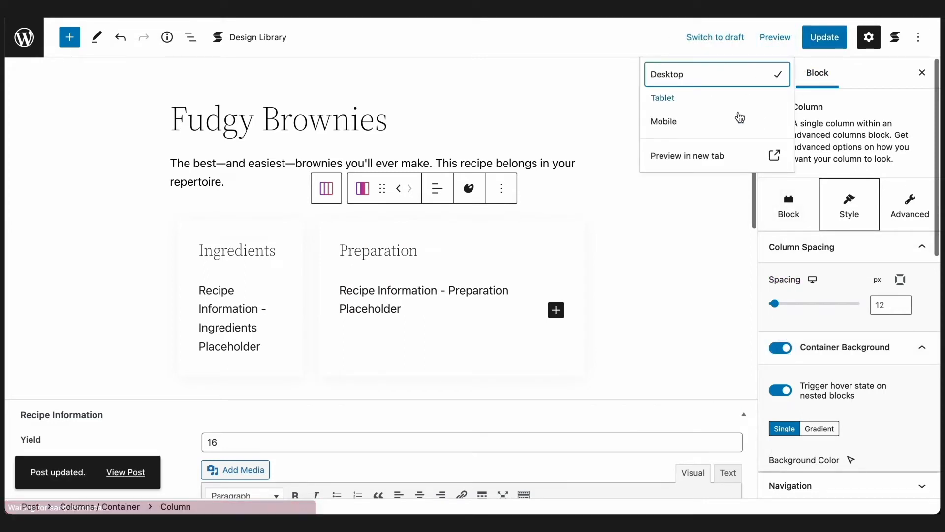
pyautogui.click(709, 155)
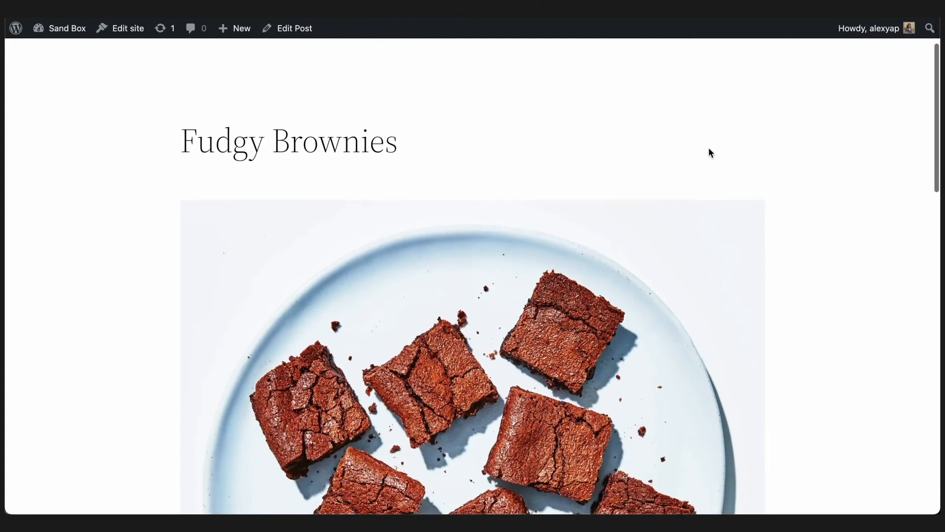
pyautogui.scroll(-10, 709, 149)
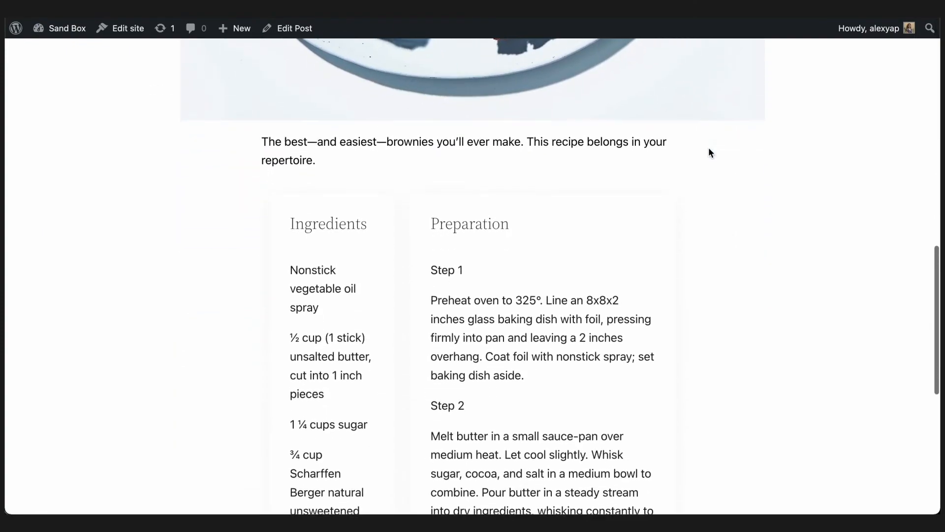
pyautogui.scroll(-7, 709, 149)
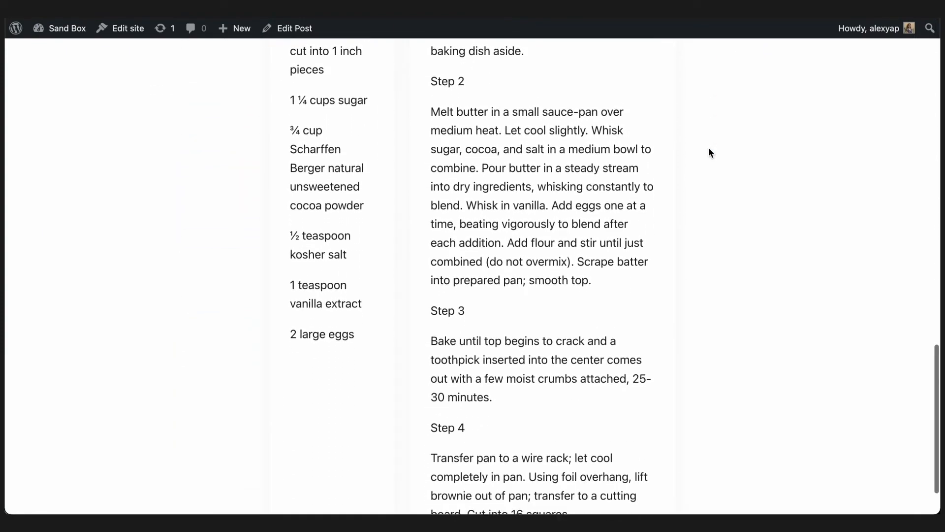
pyautogui.scroll(8, 709, 151)
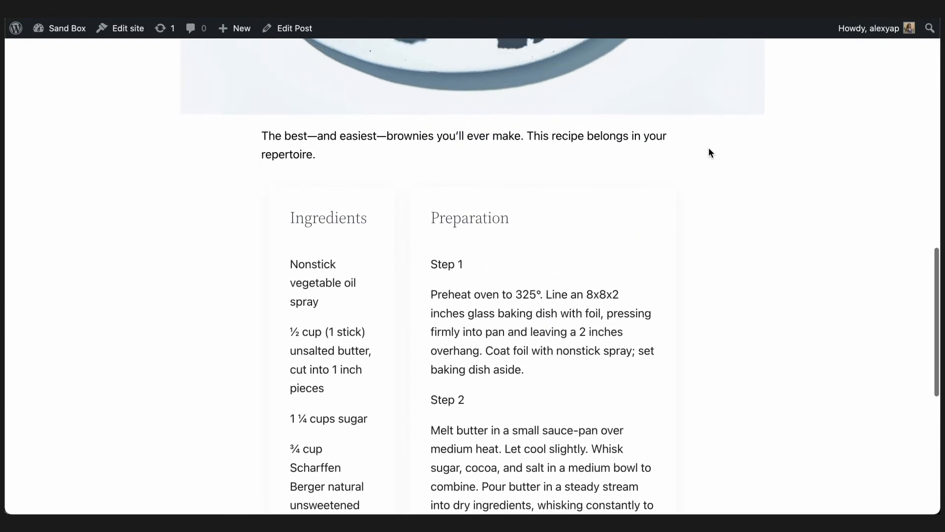
pyautogui.scroll(3, 709, 152)
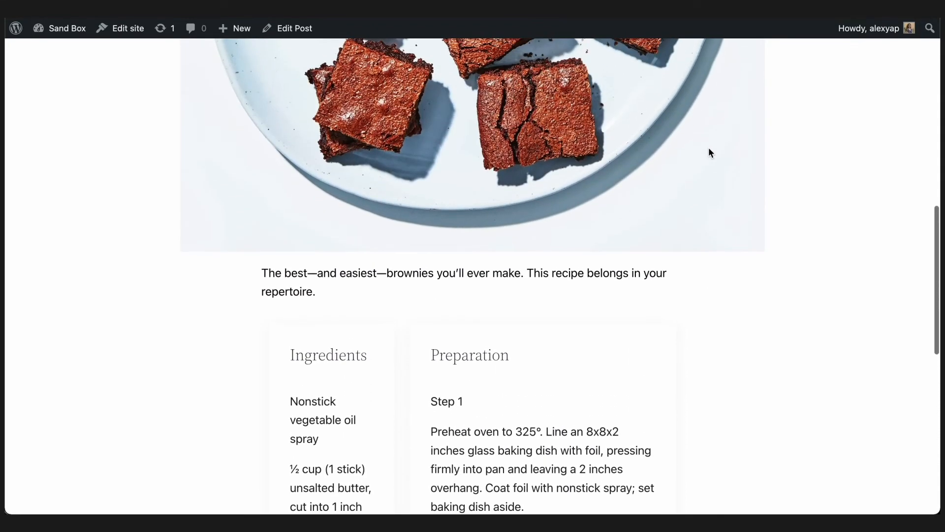
pyautogui.press('super+w')
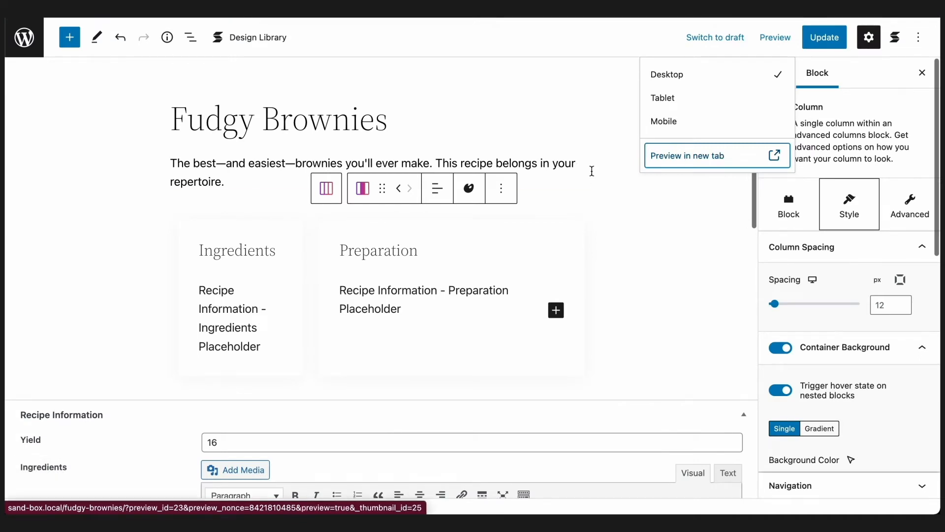
# - Save the whole Columns / Container block as a reusable block named "Ingredients / Preparation"
pyautogui.click(329, 193)
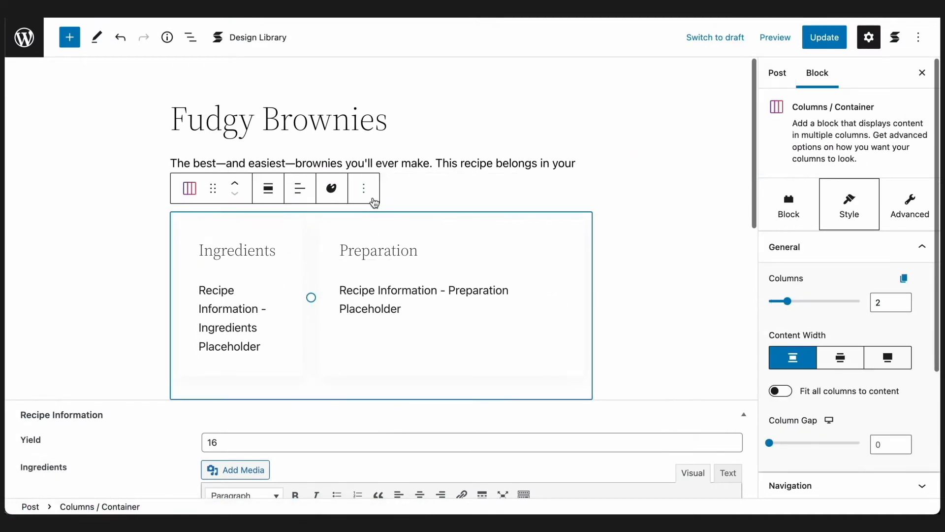
pyautogui.click(370, 198)
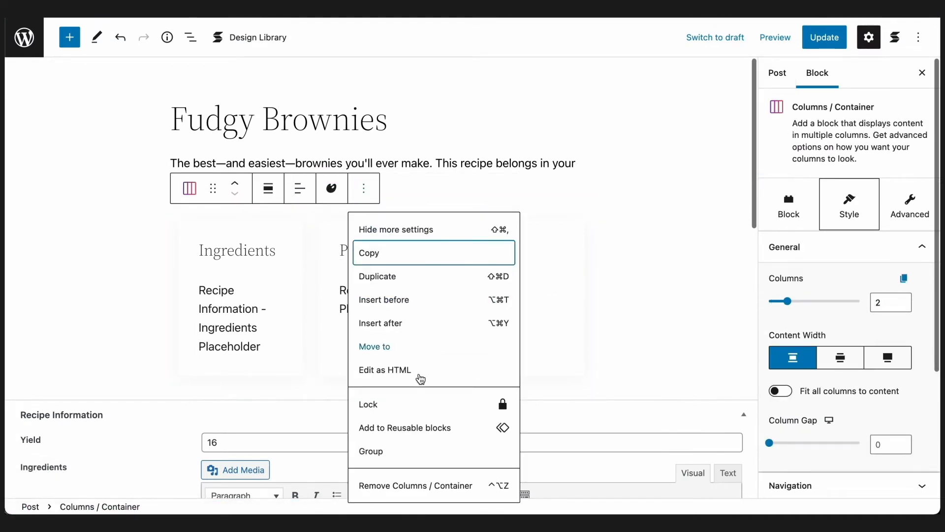
pyautogui.click(428, 431)
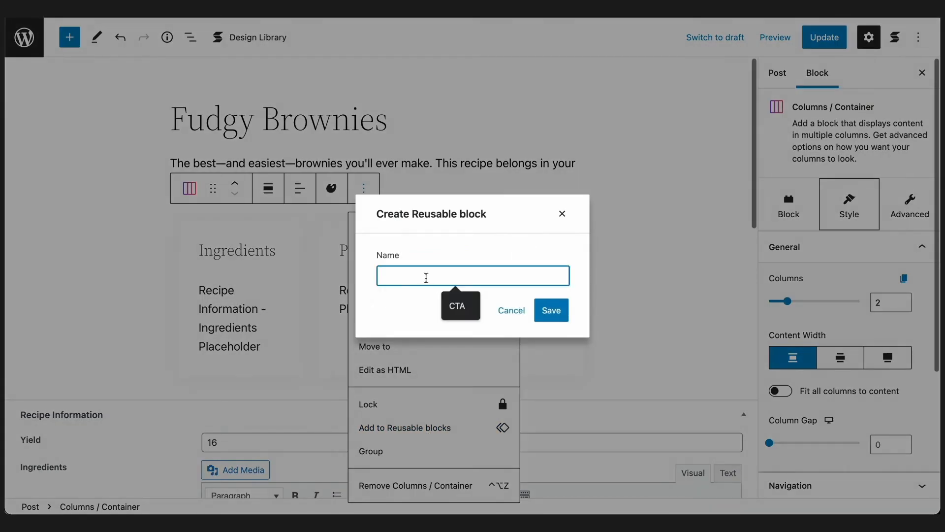
pyautogui.write('Ingredients / Preparation')
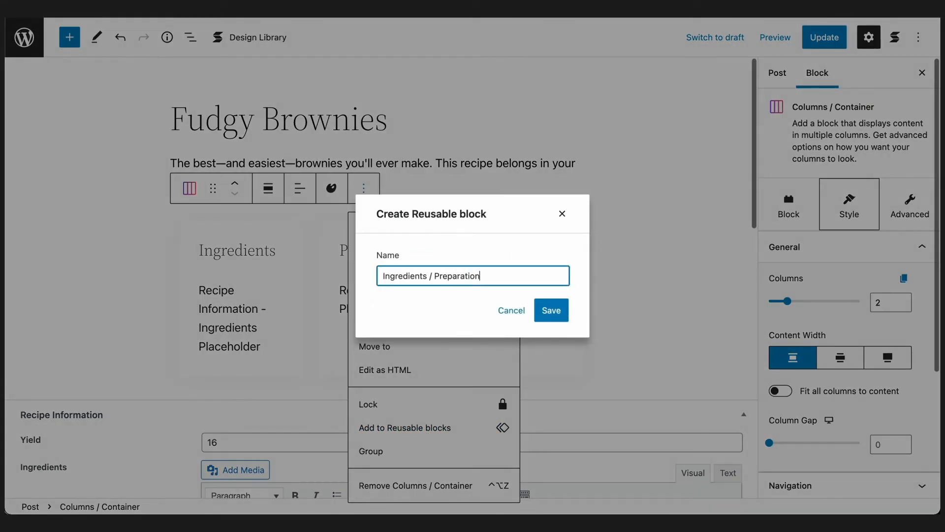
pyautogui.click(554, 311)
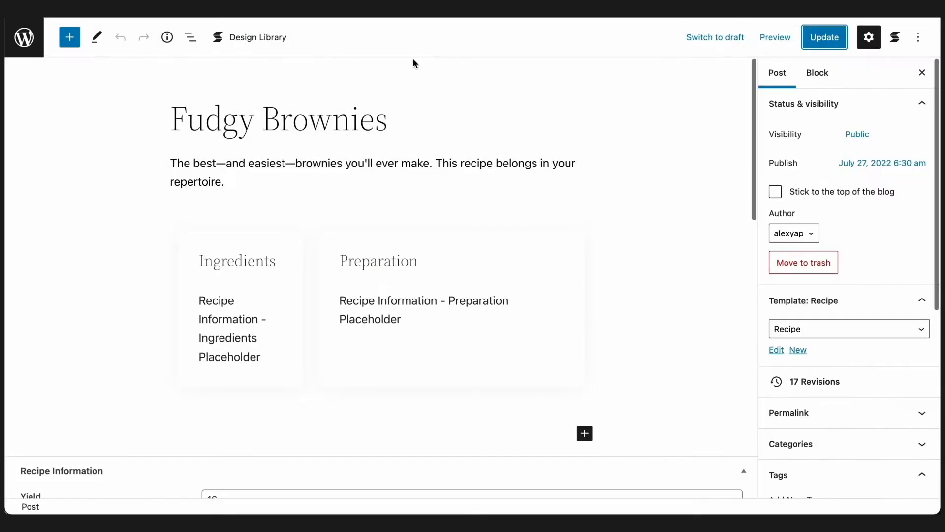
# - Open the Decadent Chocolate Cake post for editing and insert the Ingredients / Preparation reusable block below its introductory paragraph
pyautogui.click(24, 37)
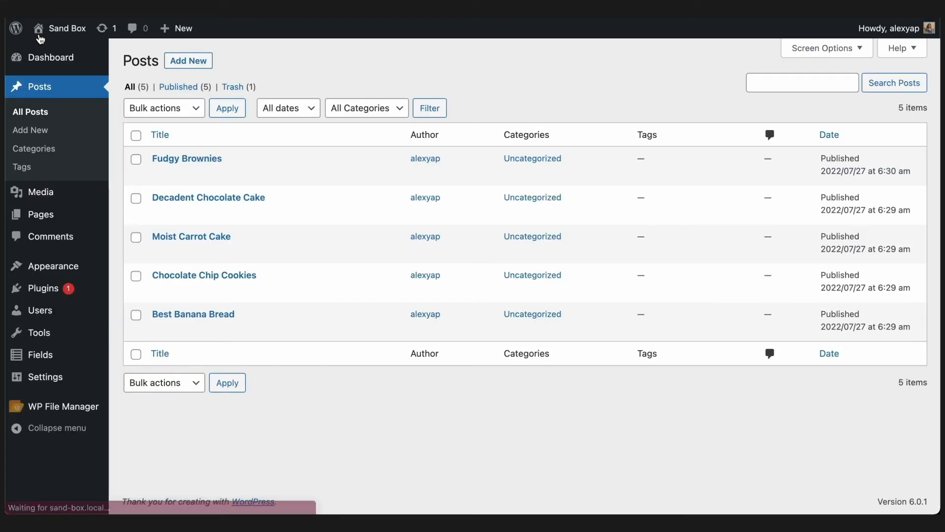
pyautogui.click(160, 214)
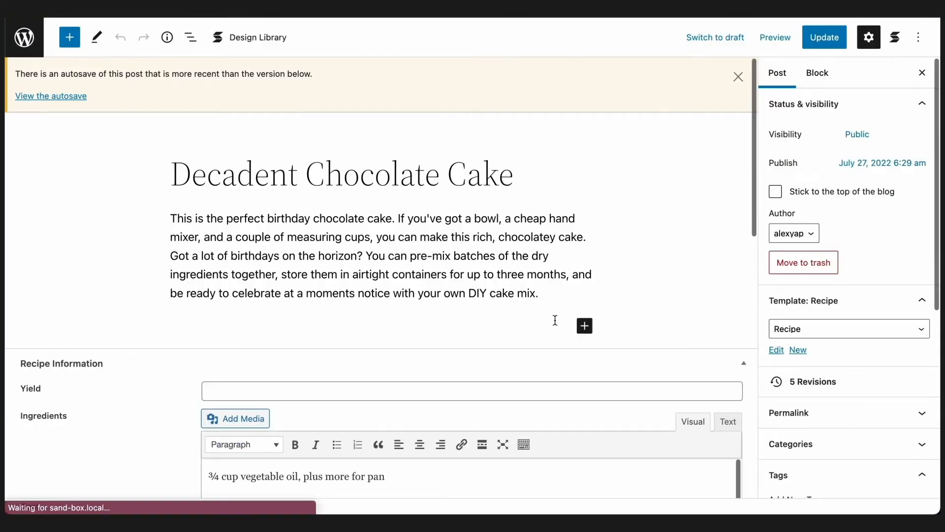
pyautogui.click(584, 326)
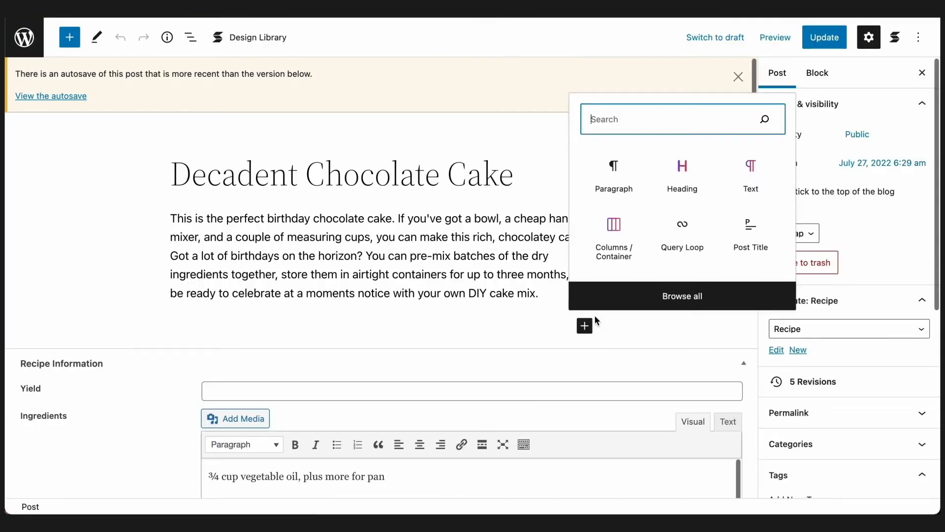
pyautogui.click(621, 306)
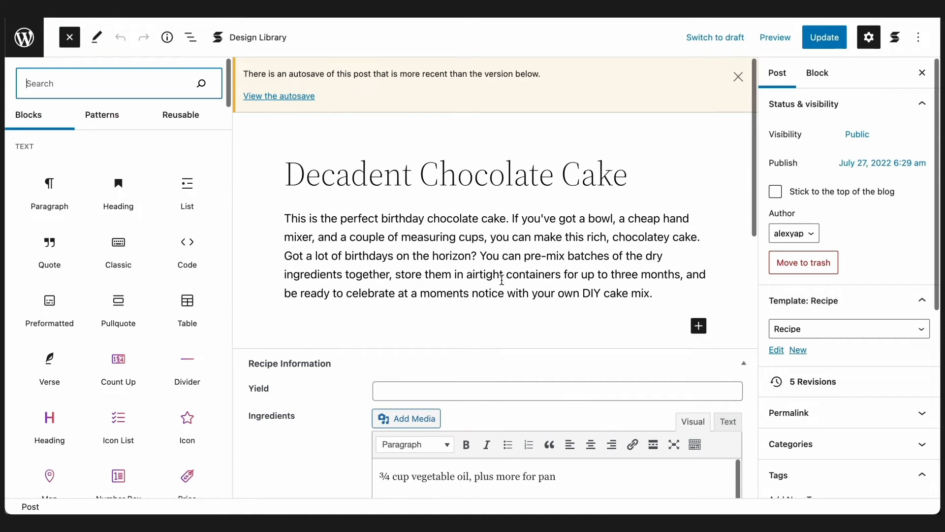
pyautogui.click(181, 116)
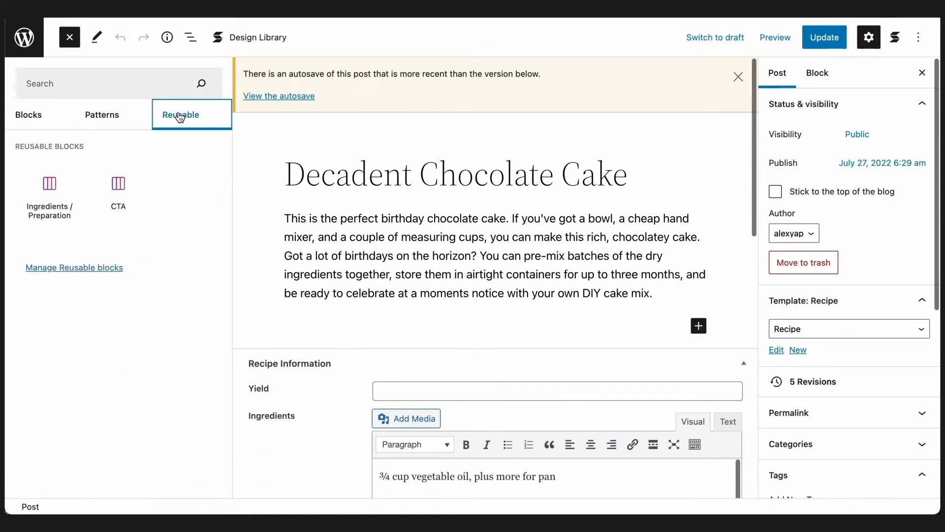
pyautogui.click(50, 189)
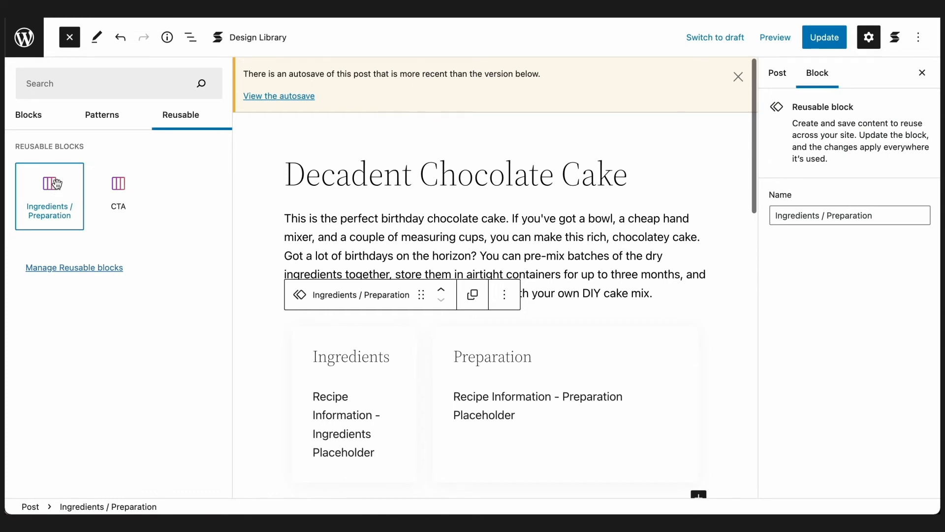
# - Close the block inserter, dismiss the autosave notice and update the Decadent Chocolate Cake post
pyautogui.click(70, 37)
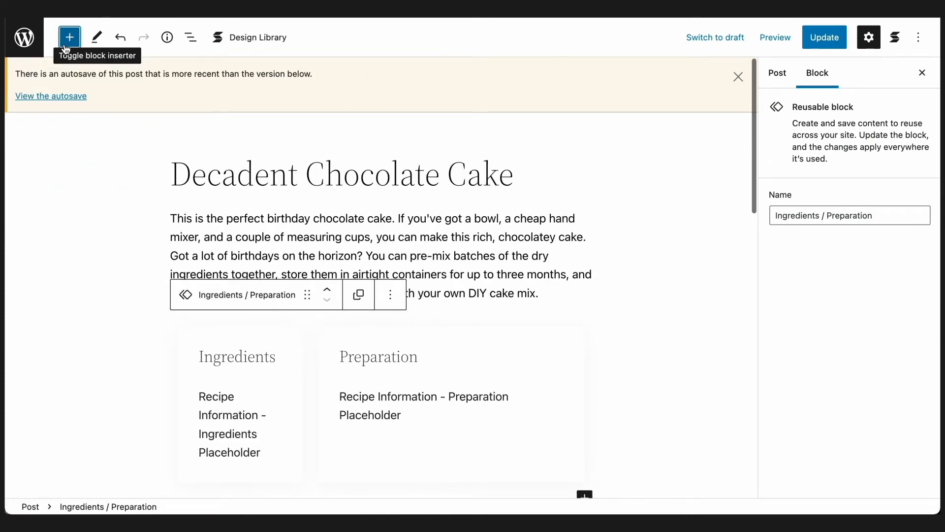
pyautogui.click(738, 76)
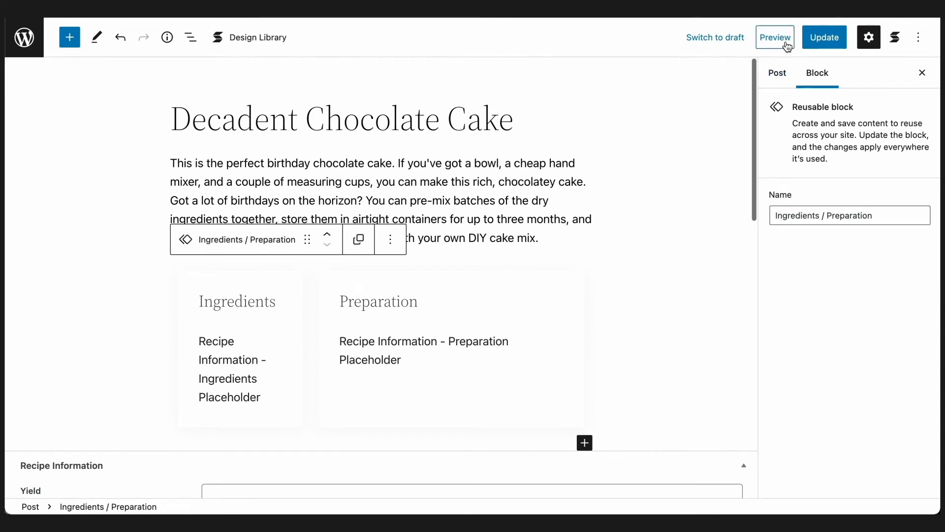
pyautogui.click(823, 40)
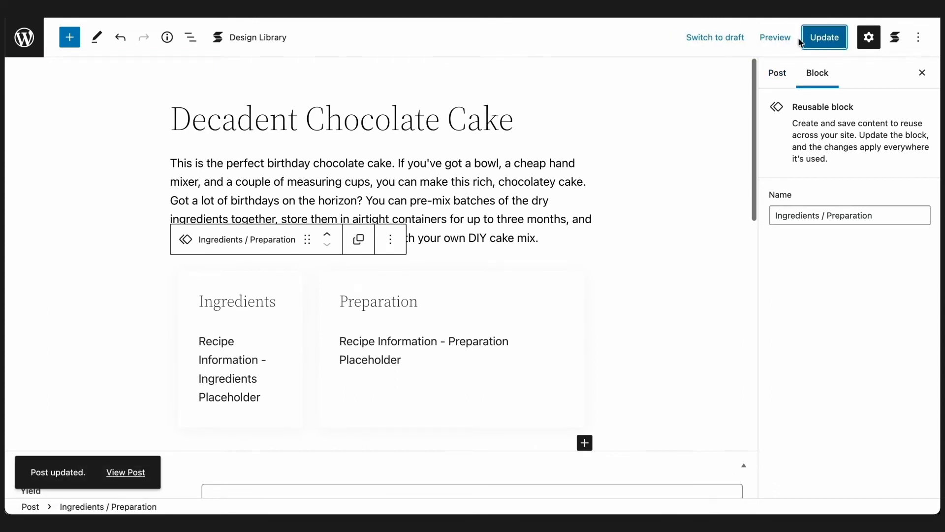
# - Preview the Decadent Chocolate Cake post in a new tab, examine its Ingredients and Preparation columns, and return to the editor
pyautogui.click(785, 39)
pyautogui.click(732, 155)
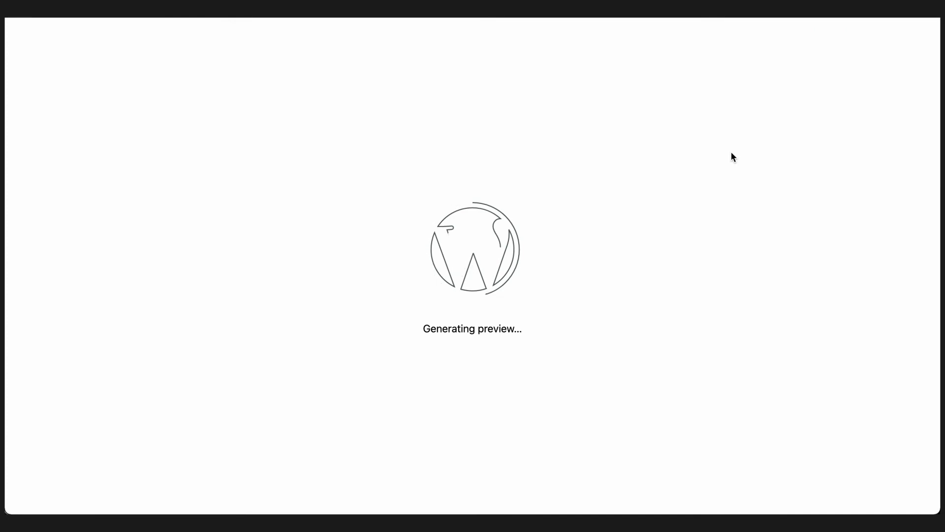
pyautogui.scroll(-10, 732, 156)
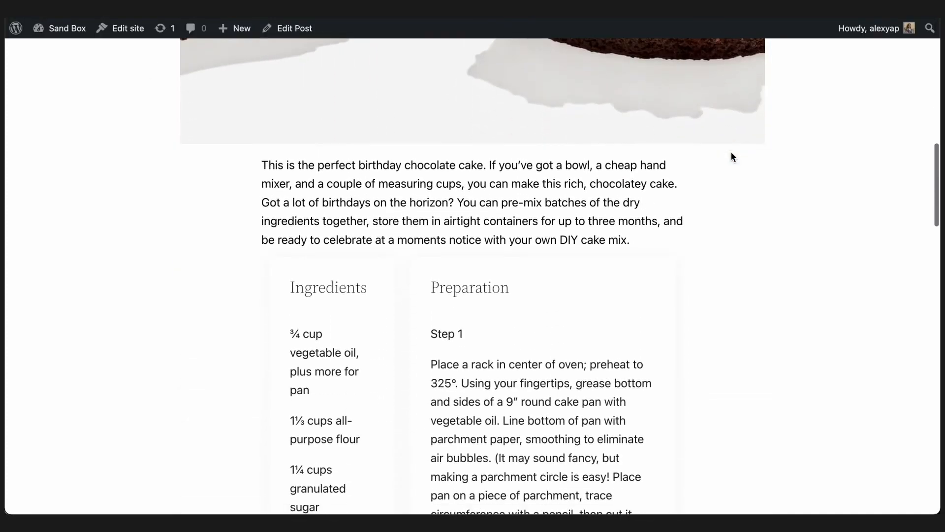
pyautogui.scroll(-8, 731, 157)
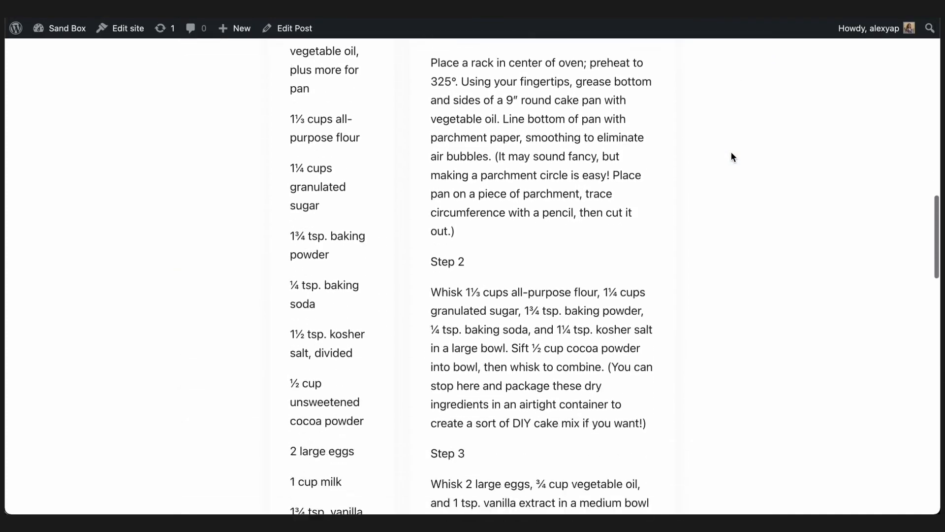
pyautogui.scroll(-10, 731, 157)
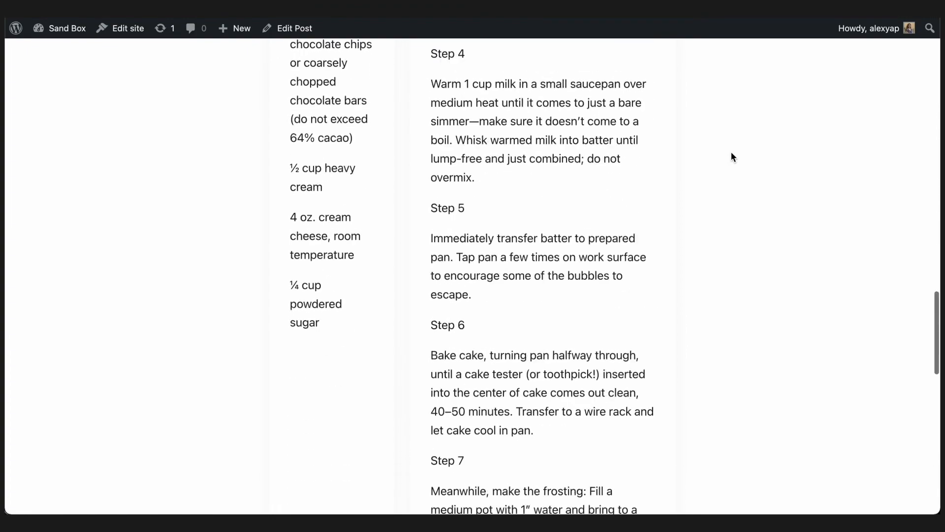
pyautogui.scroll(20, 732, 157)
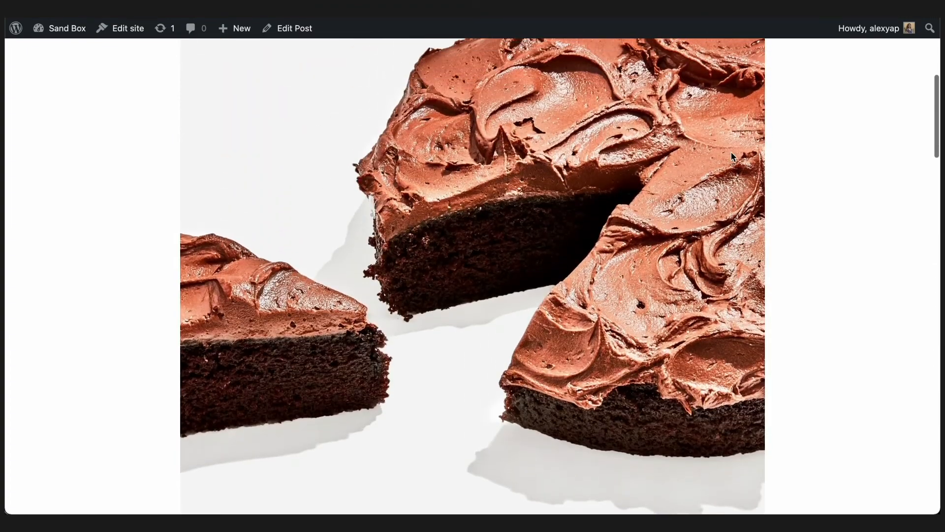
pyautogui.scroll(3, 732, 157)
pyautogui.press('super+w')
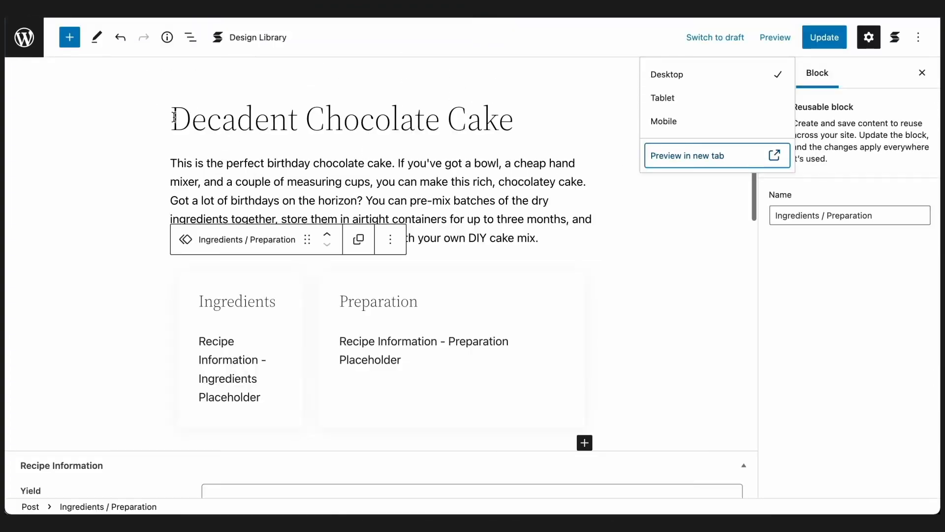
# - Open the Moist Carrot Cake post for editing and check its current layout in a new-tab preview, returning to the editor
pyautogui.click(26, 42)
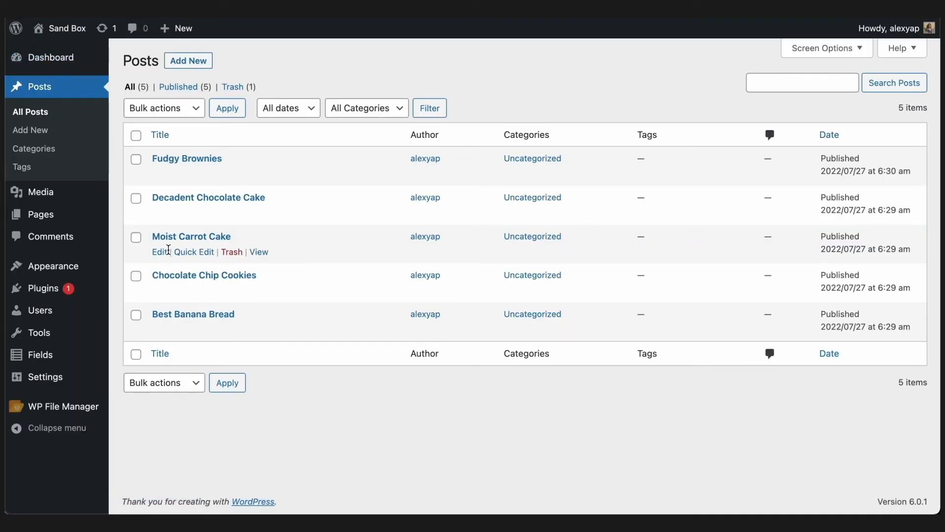
pyautogui.click(166, 255)
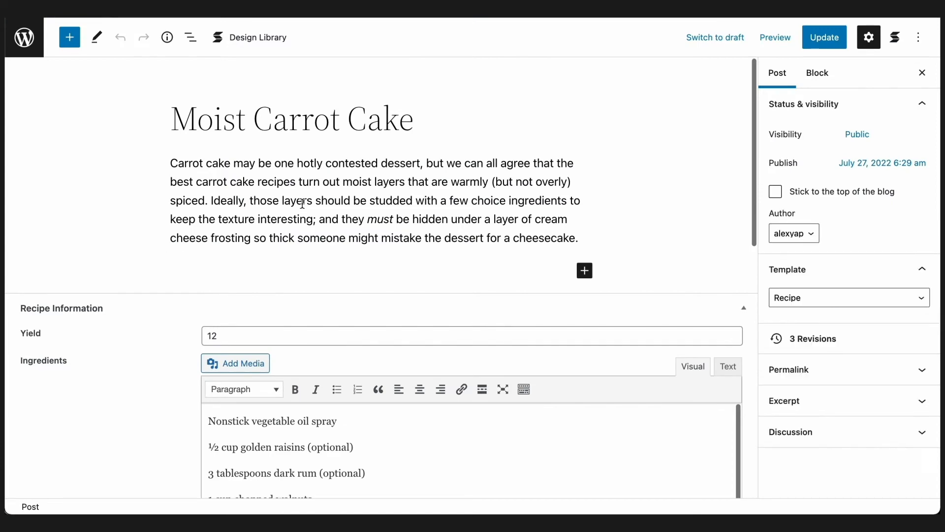
pyautogui.click(777, 36)
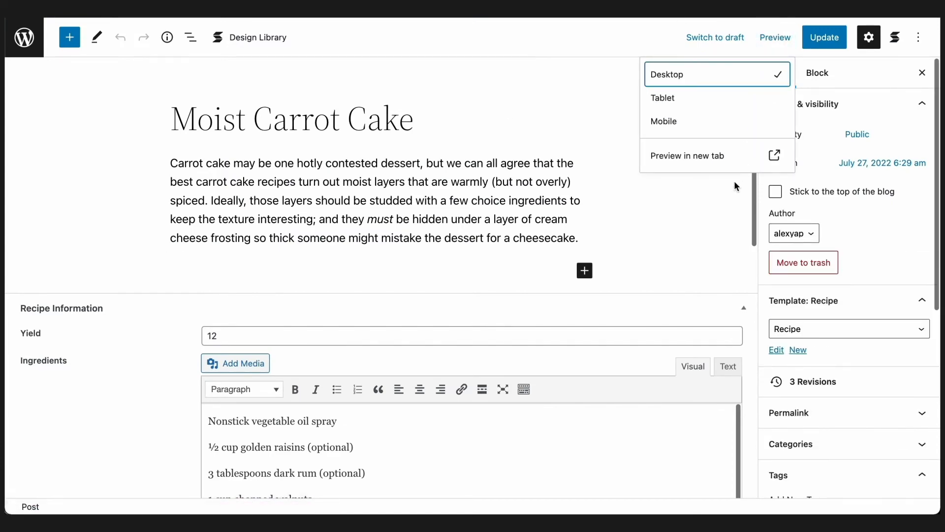
pyautogui.click(719, 163)
pyautogui.scroll(-10, 719, 168)
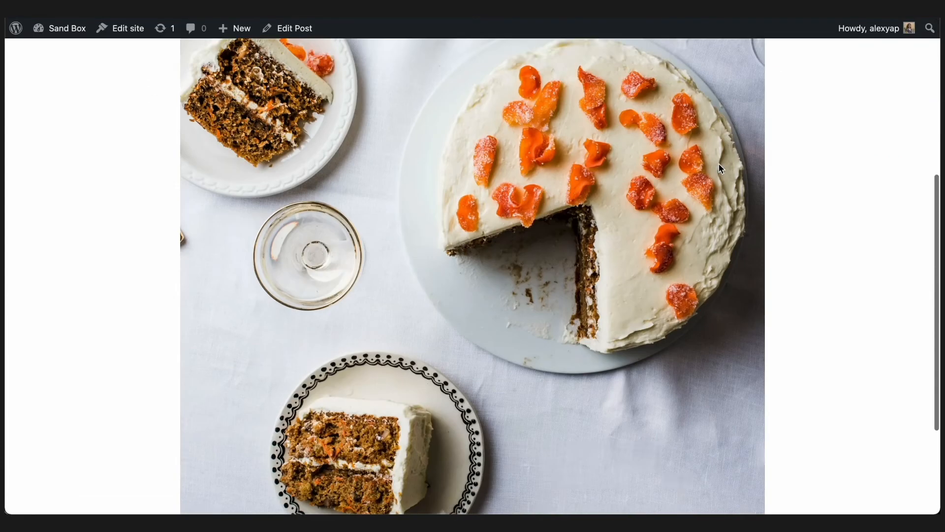
pyautogui.scroll(10, 719, 169)
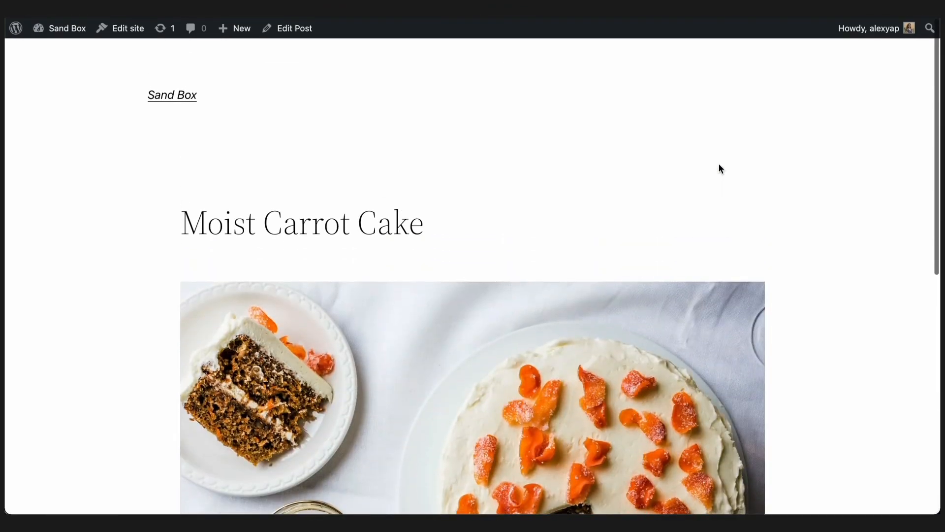
pyautogui.press('super+w')
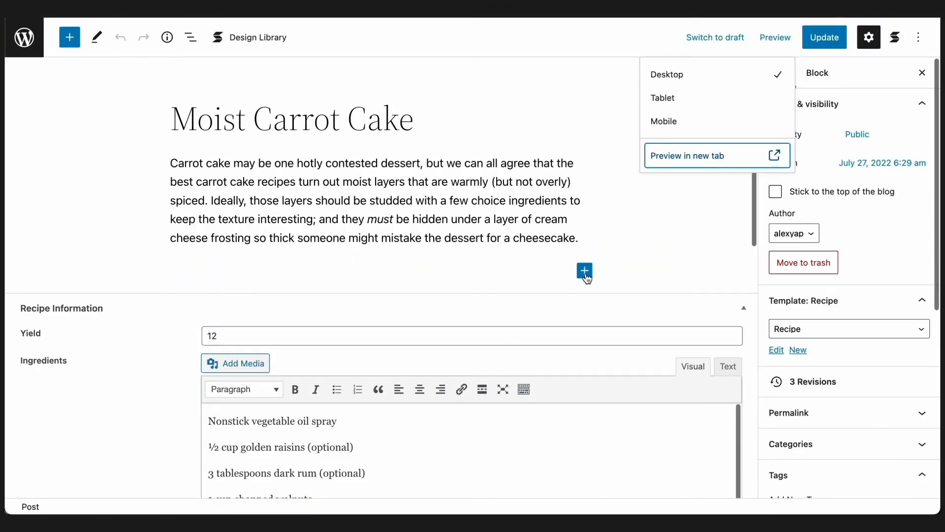
# - Insert the Ingredients / Preparation reusable block below the Moist Carrot Cake introduction and update the post
pyautogui.click(584, 272)
pyautogui.write('ingre')
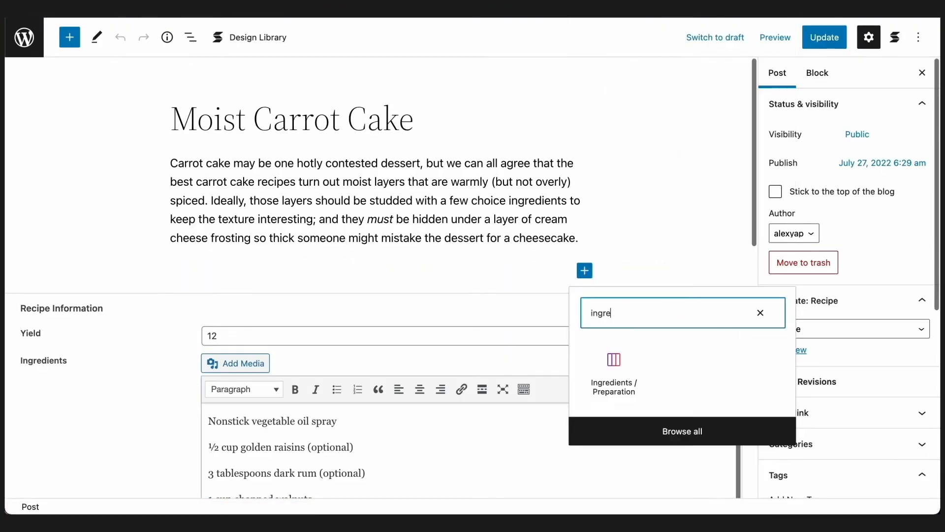
pyautogui.click(616, 369)
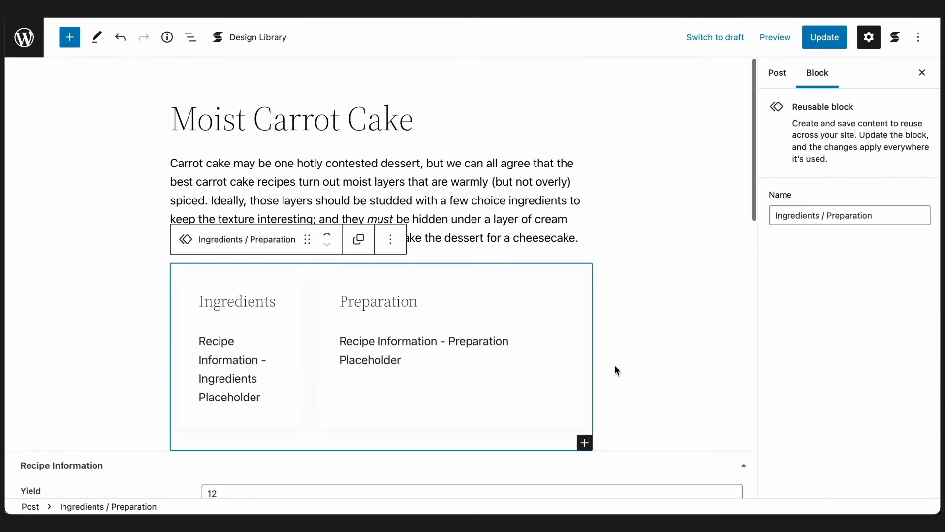
pyautogui.click(819, 45)
# - Preview the updated Moist Carrot Cake post in a new tab, examine the Ingredients and Preparation columns, and return to the editor
pyautogui.click(775, 39)
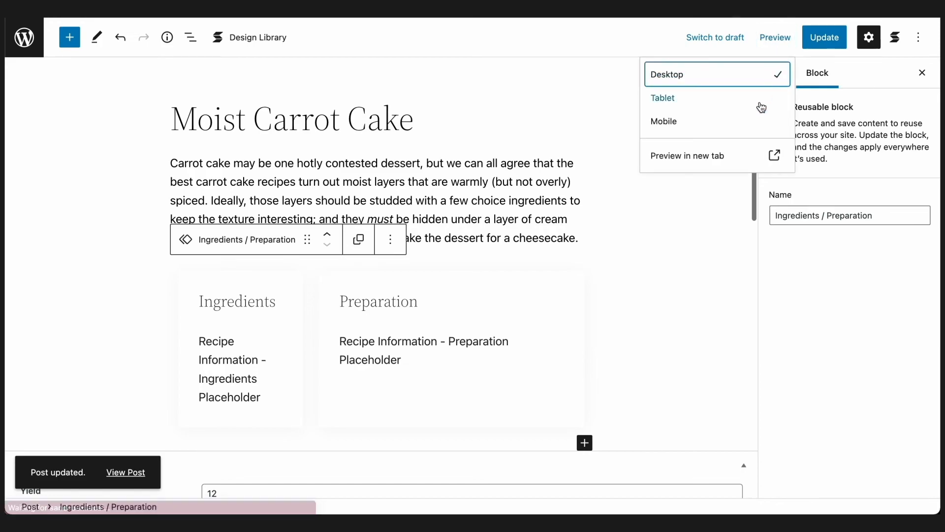
pyautogui.click(745, 163)
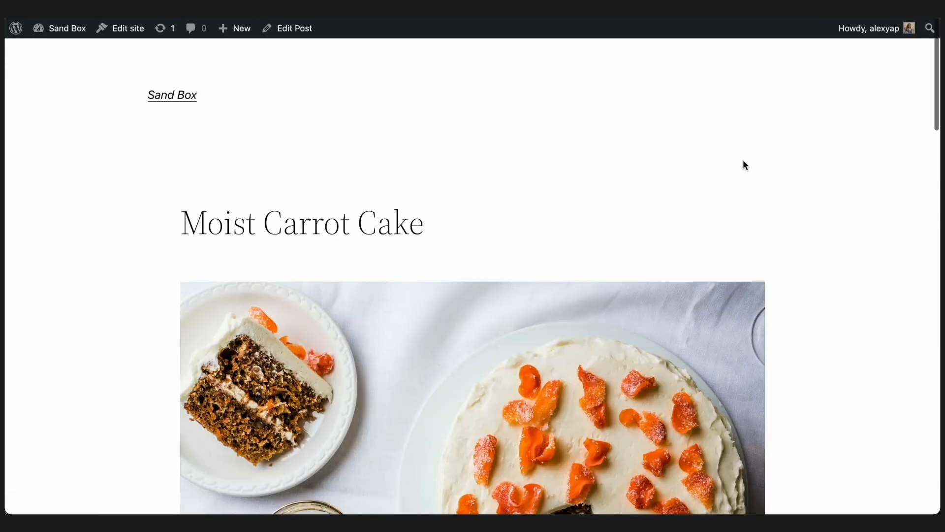
pyautogui.scroll(-20, 744, 161)
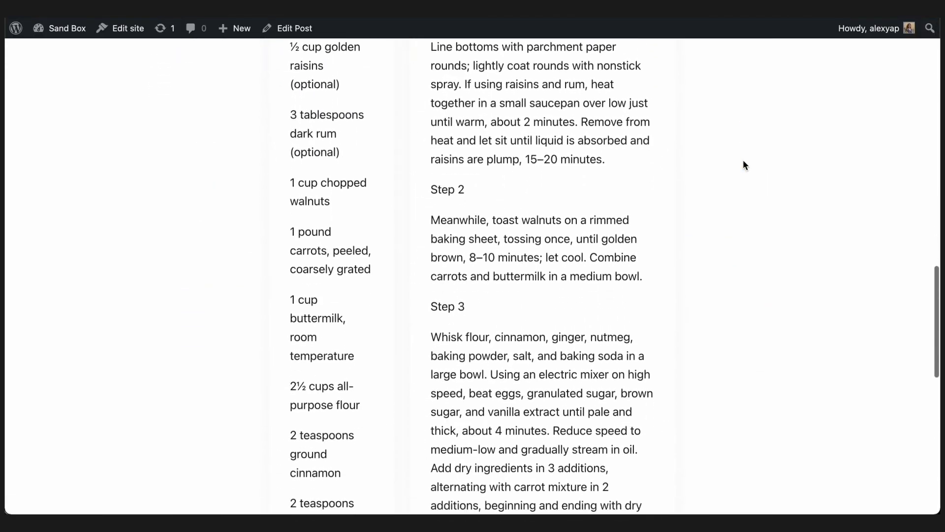
pyautogui.scroll(-10, 743, 161)
pyautogui.scroll(15, 743, 161)
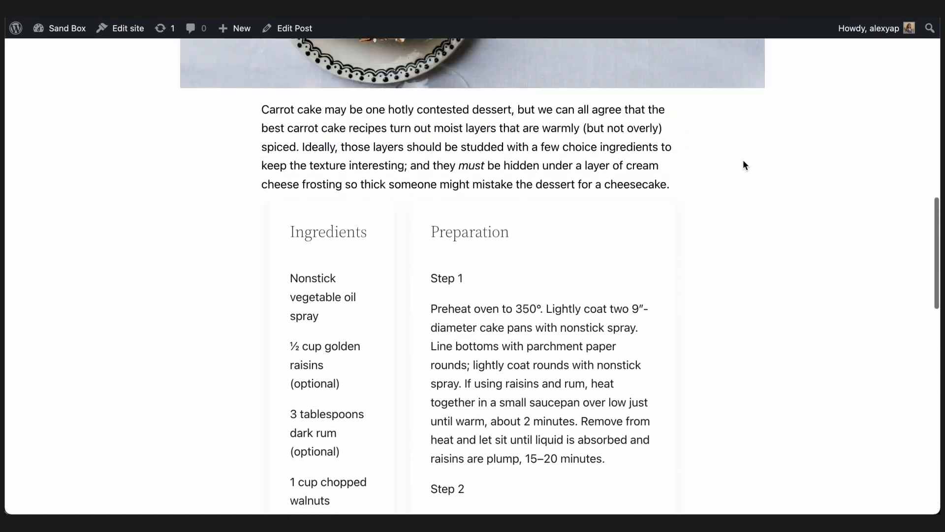
pyautogui.scroll(10, 744, 162)
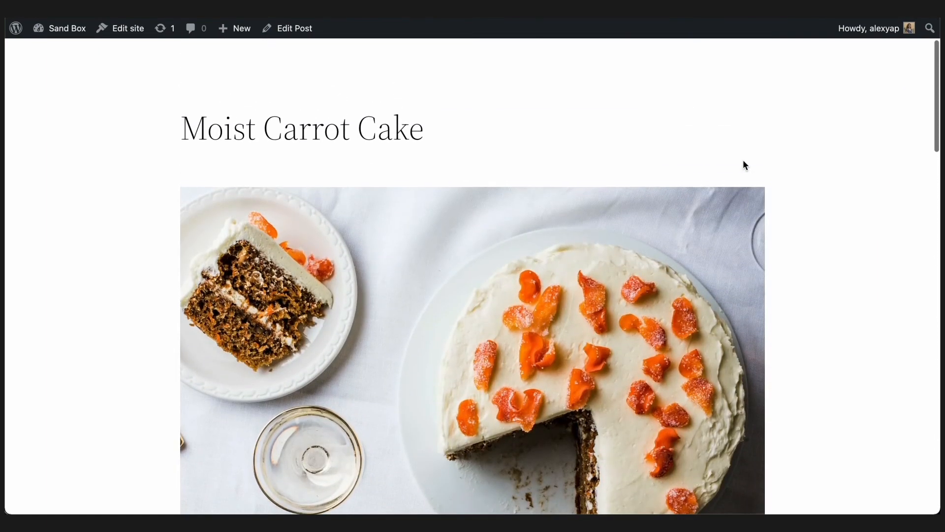
pyautogui.press('super+w')
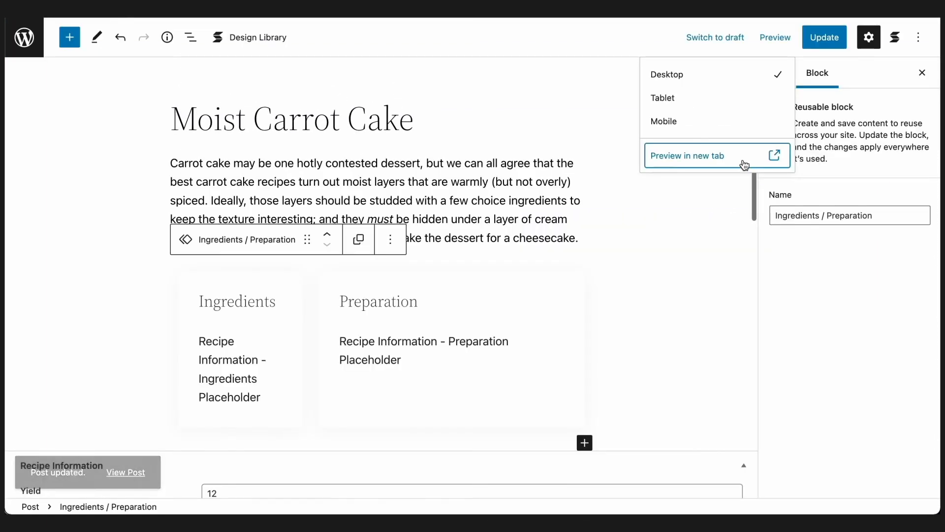
# - Open the Chocolate Chip Cookies post, insert the Ingredients / Preparation reusable block below its introductory text, and update the post
pyautogui.click(30, 47)
pyautogui.click(158, 288)
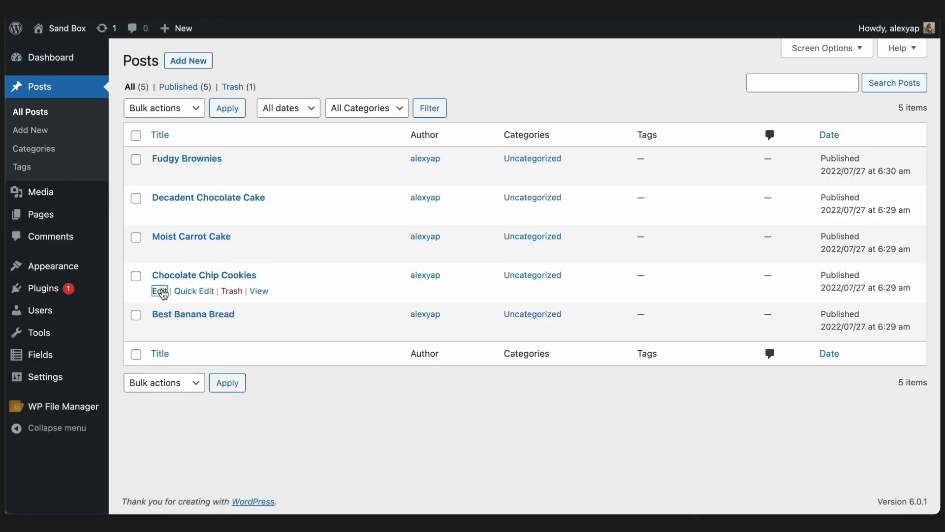
pyautogui.click(584, 286)
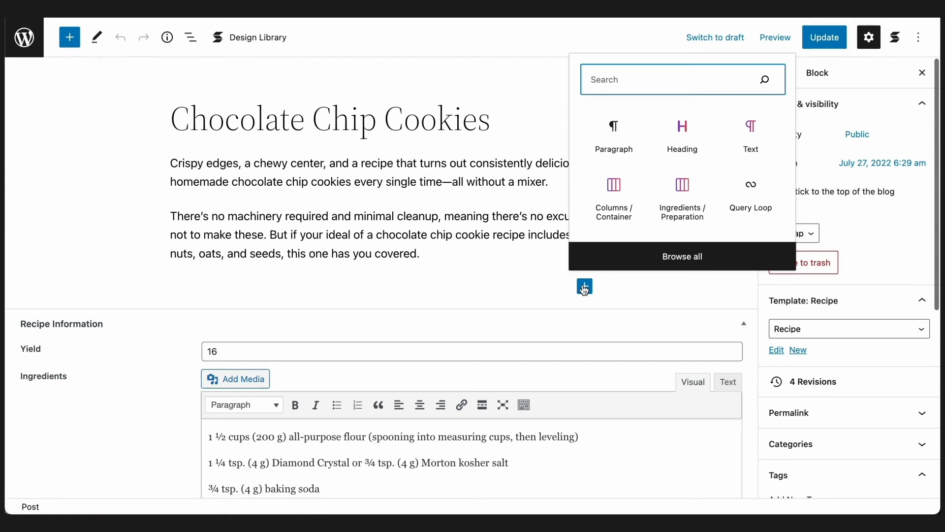
pyautogui.write('ingre')
pyautogui.click(613, 385)
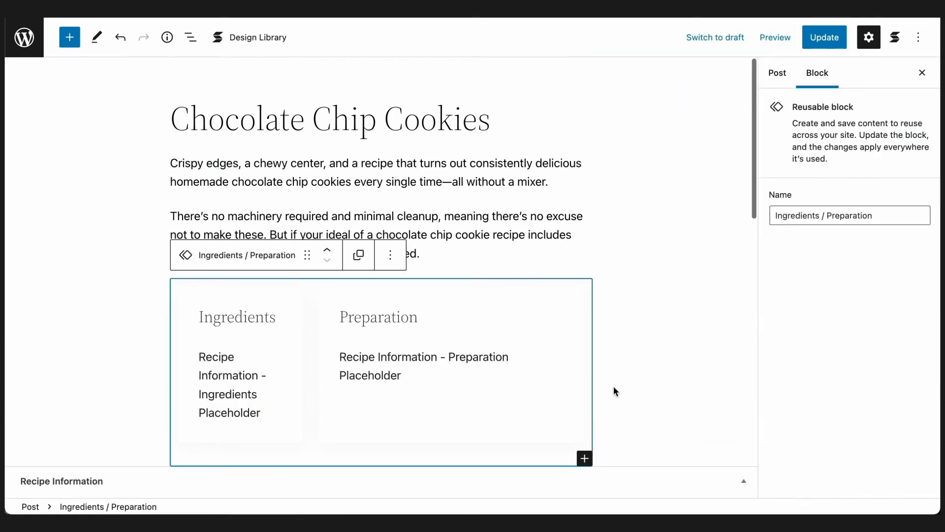
pyautogui.click(835, 42)
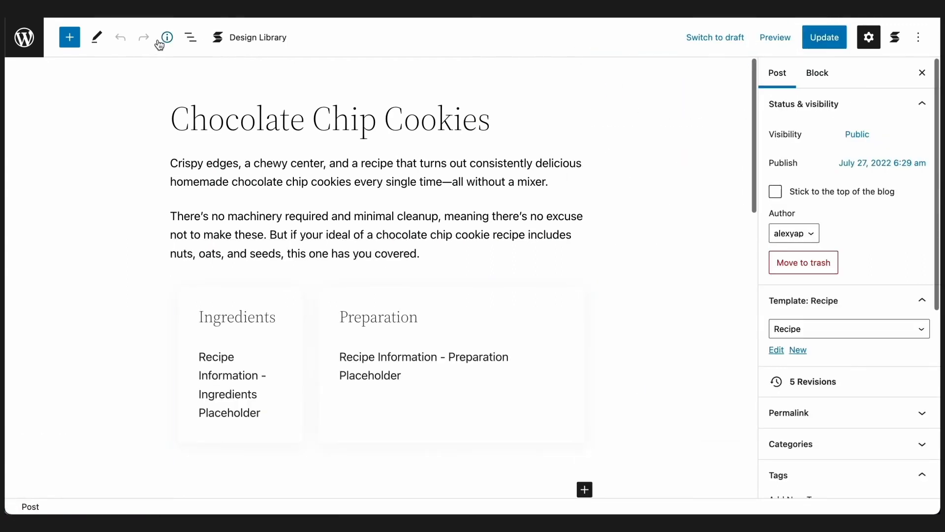
# - Open the Best Banana Bread post, insert the Ingredients / Preparation reusable block below its introductory paragraph, and update the post
pyautogui.click(35, 39)
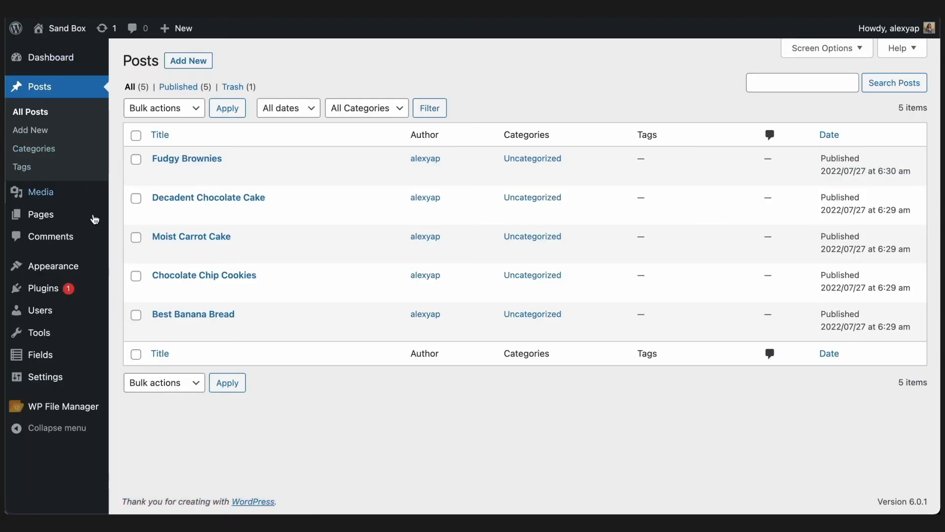
pyautogui.click(161, 330)
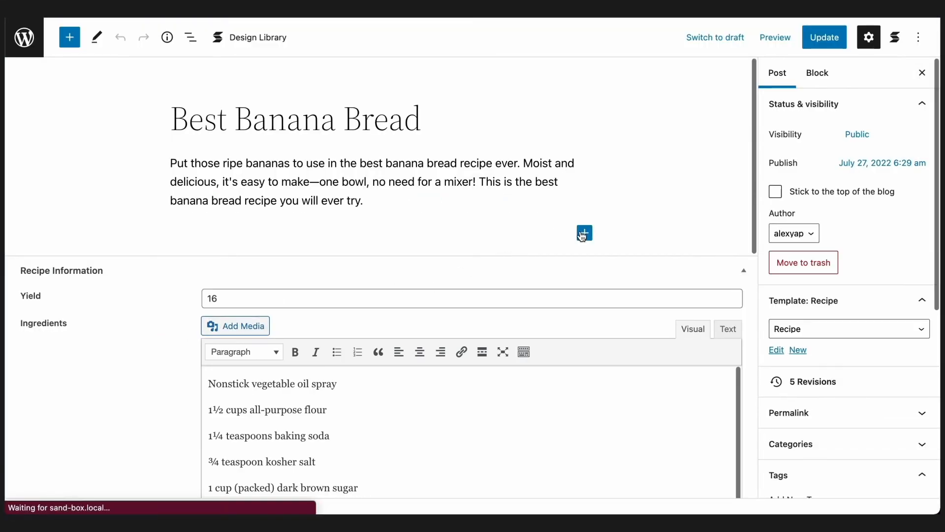
pyautogui.click(584, 234)
pyautogui.write('ingre')
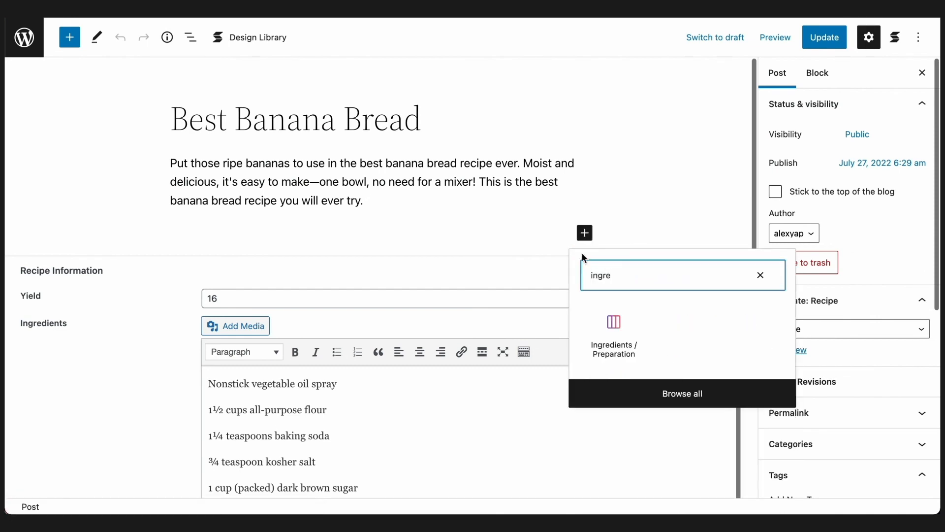
pyautogui.click(614, 330)
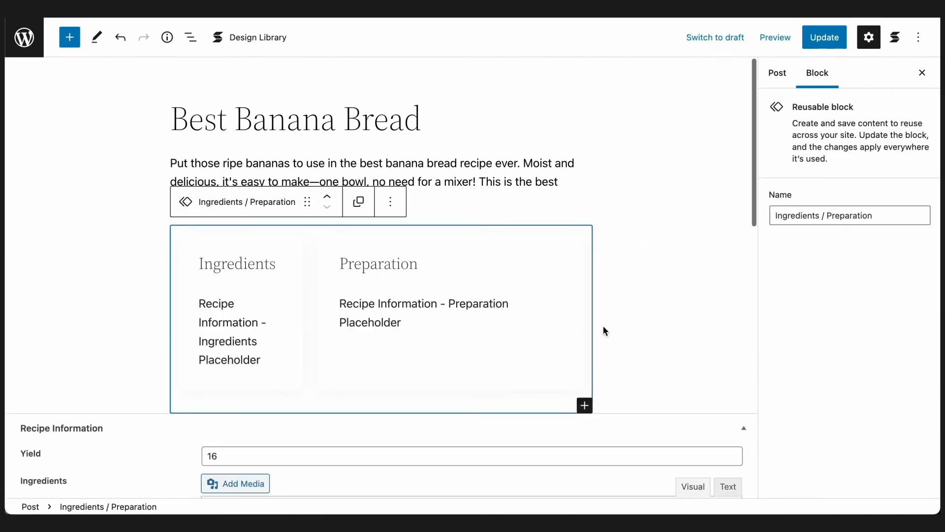
pyautogui.click(808, 43)
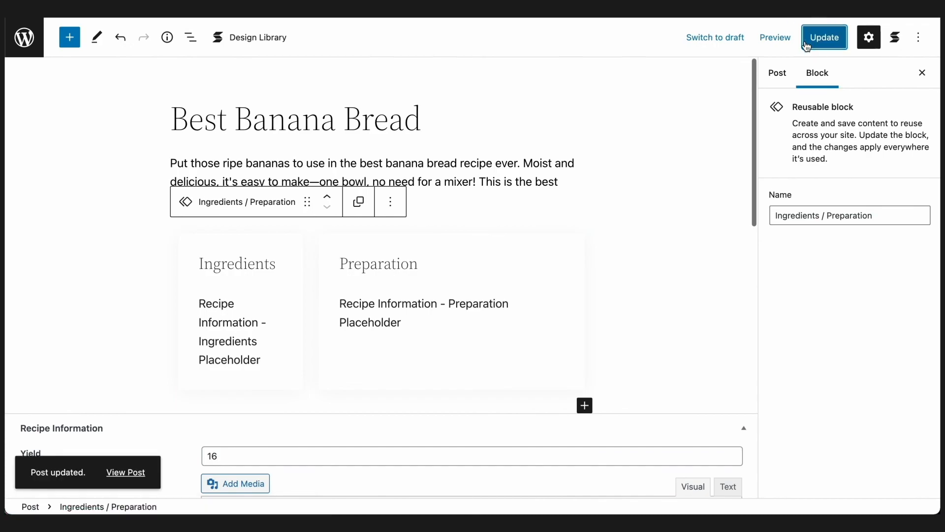